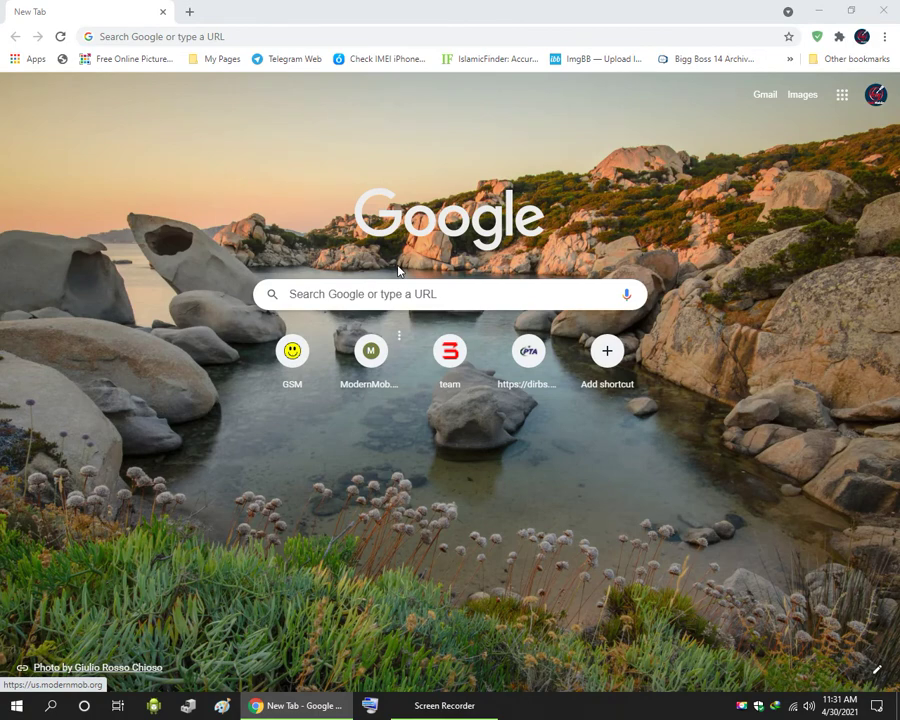
Bring up the on-screen keyboard, search for "cms pta", and open PTA's Register Complaint page without the consumer awareness notice.
key("ctrl+super+o")
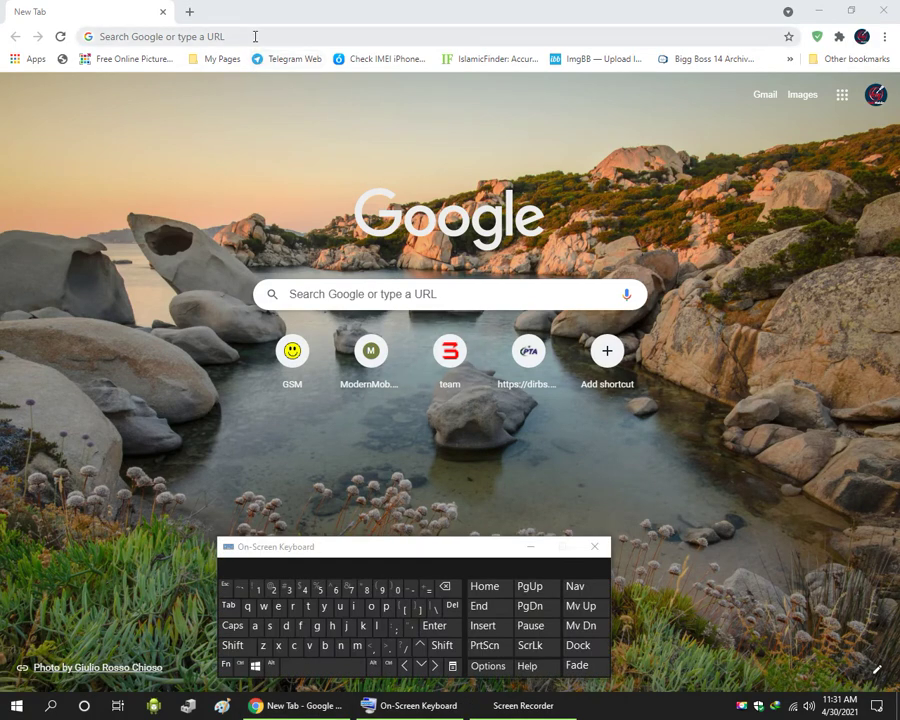
left_click(255, 36)
left_click(294, 645)
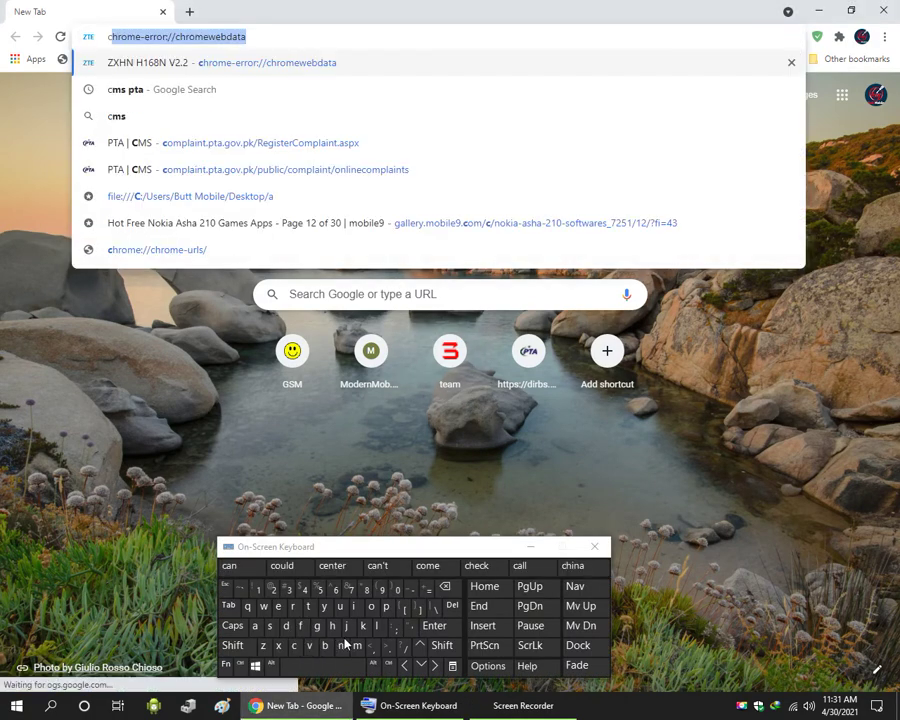
left_click(355, 648)
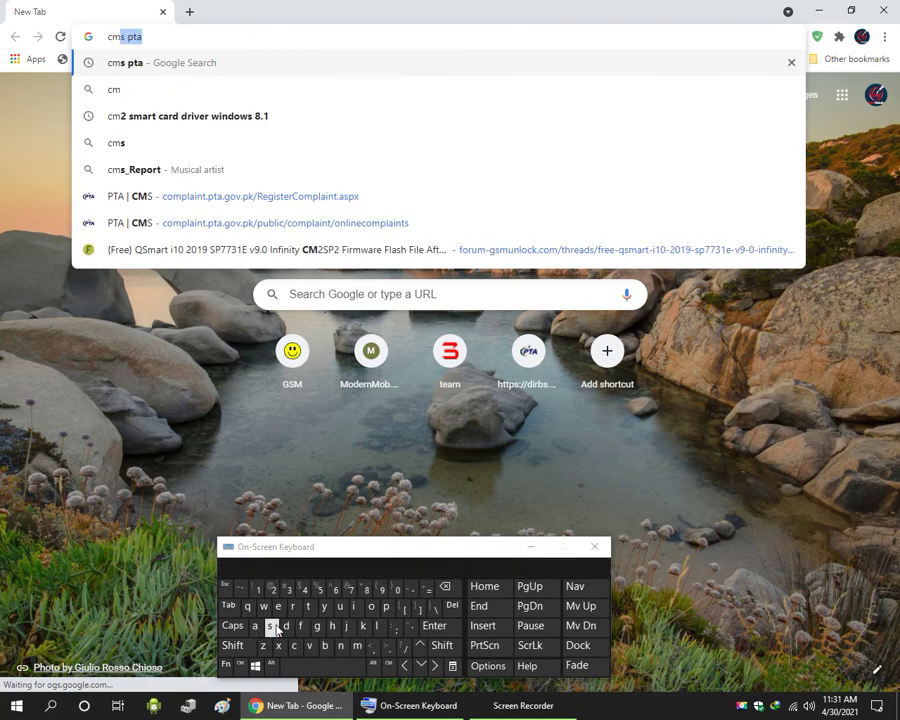
left_click(272, 626)
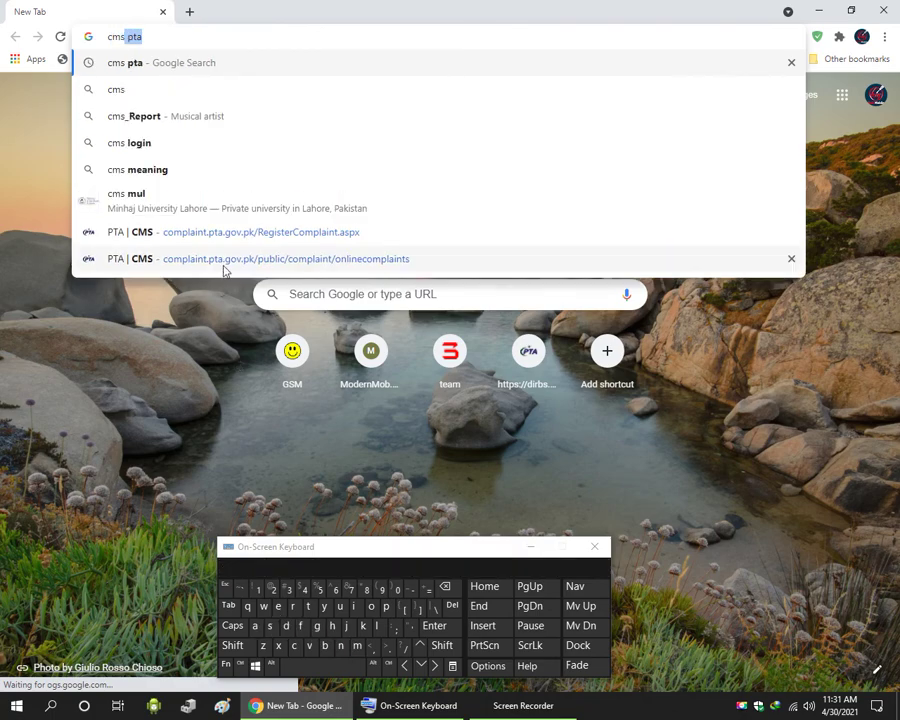
left_click(153, 64)
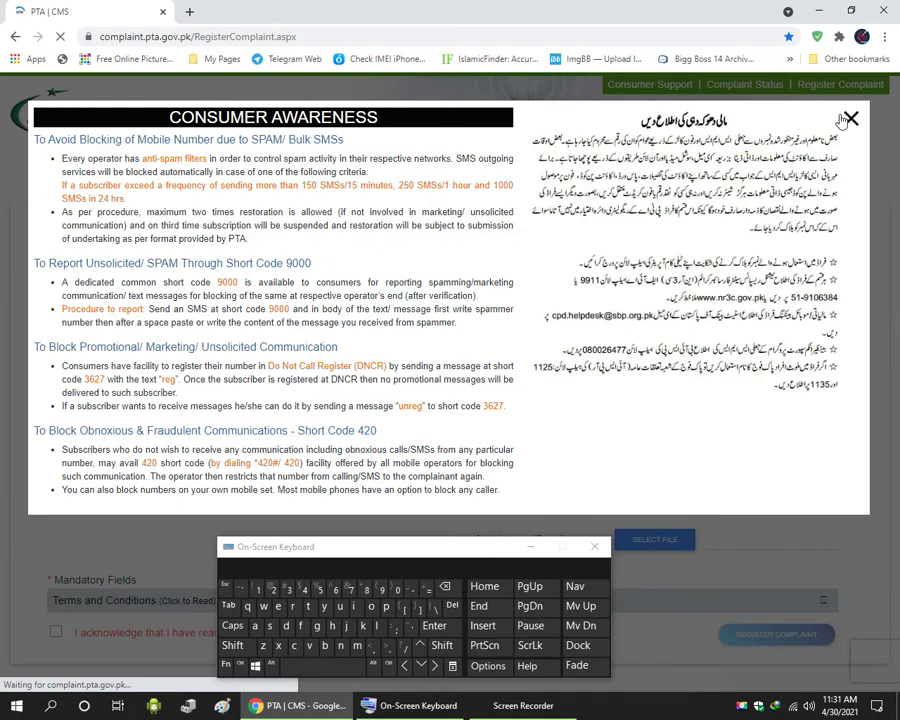
left_click(850, 121)
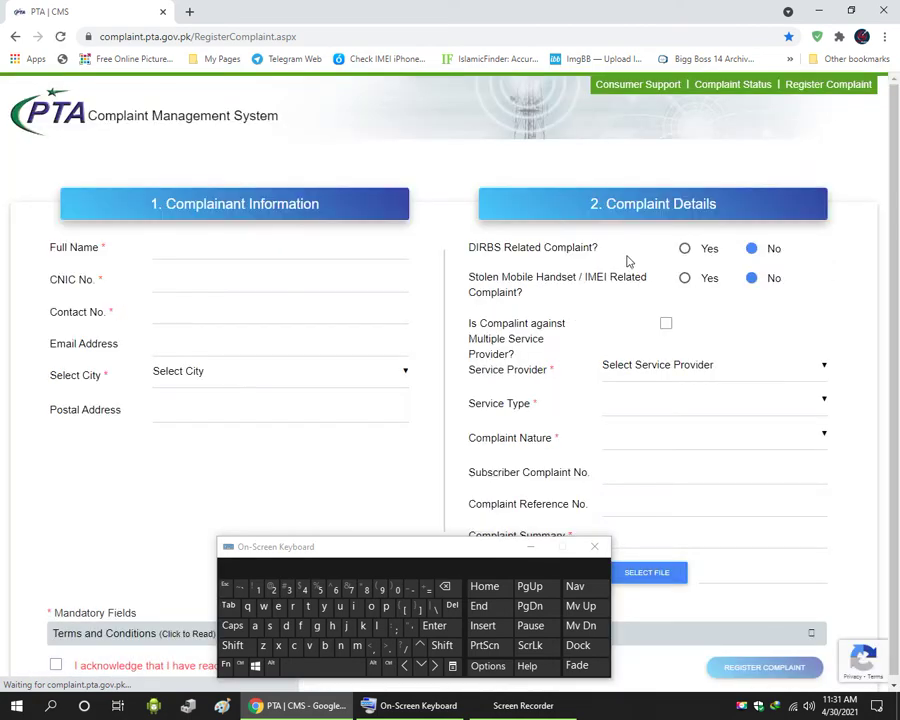
Search for "online pdf maker" in a new browser tab and open the online2pdf.com converter.
left_click(189, 11)
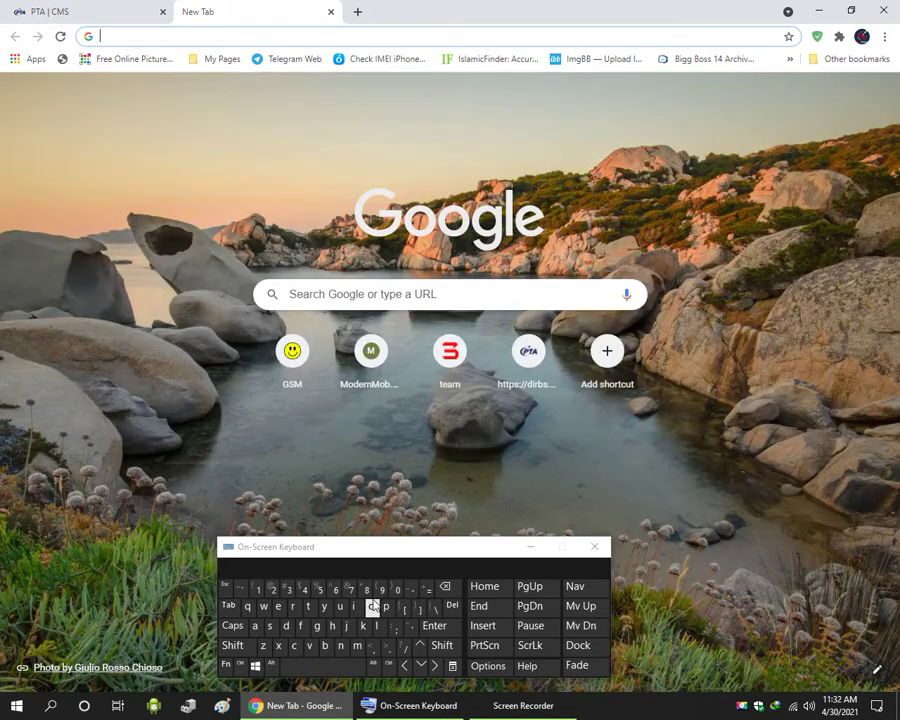
left_click(371, 606)
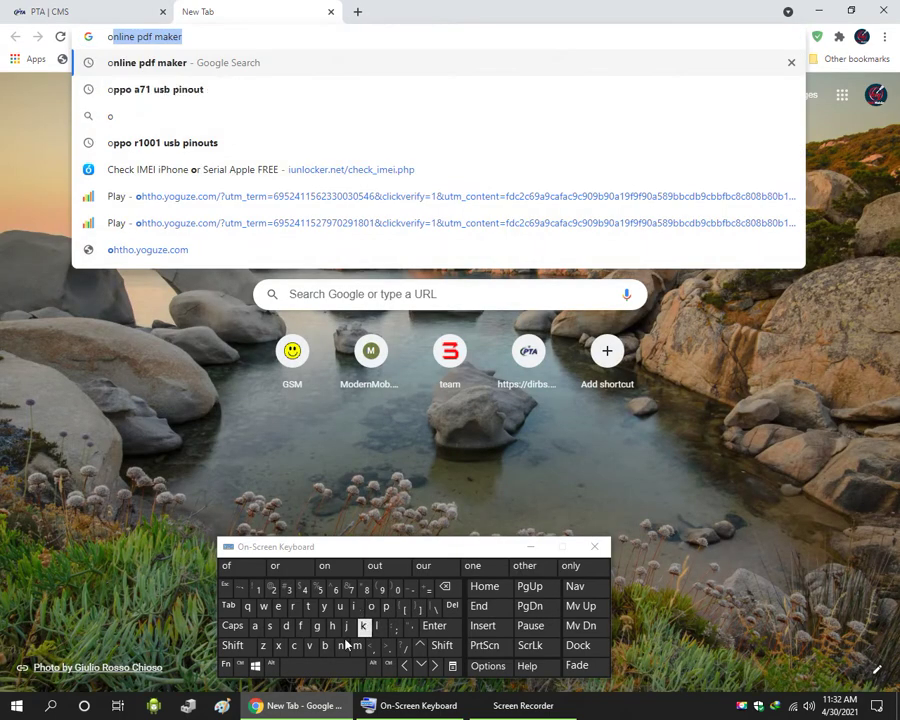
left_click(341, 645)
left_click(378, 626)
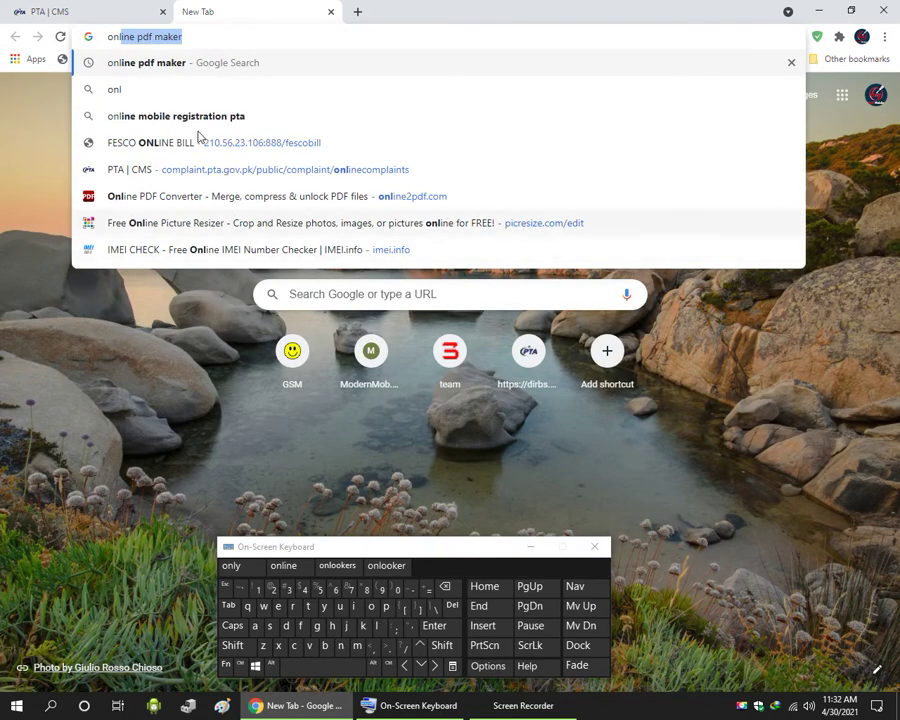
left_click(140, 68)
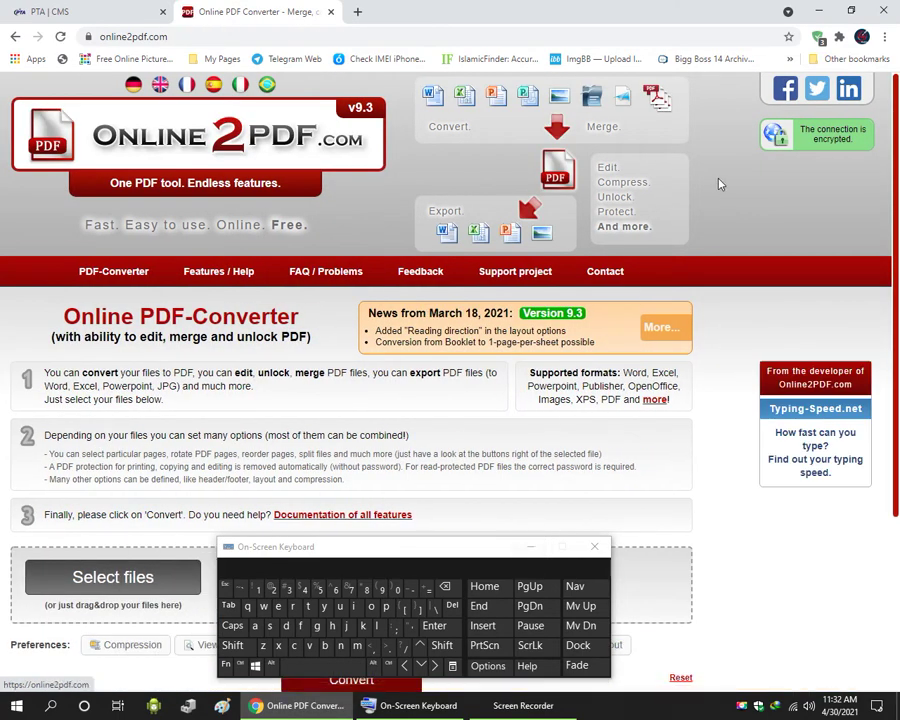
Open the doc folder and New Text Document.txt from the desktop to view their contents, and leave both windows minimized.
left_click(820, 11)
left_click_drag(764, 650, 768, 580)
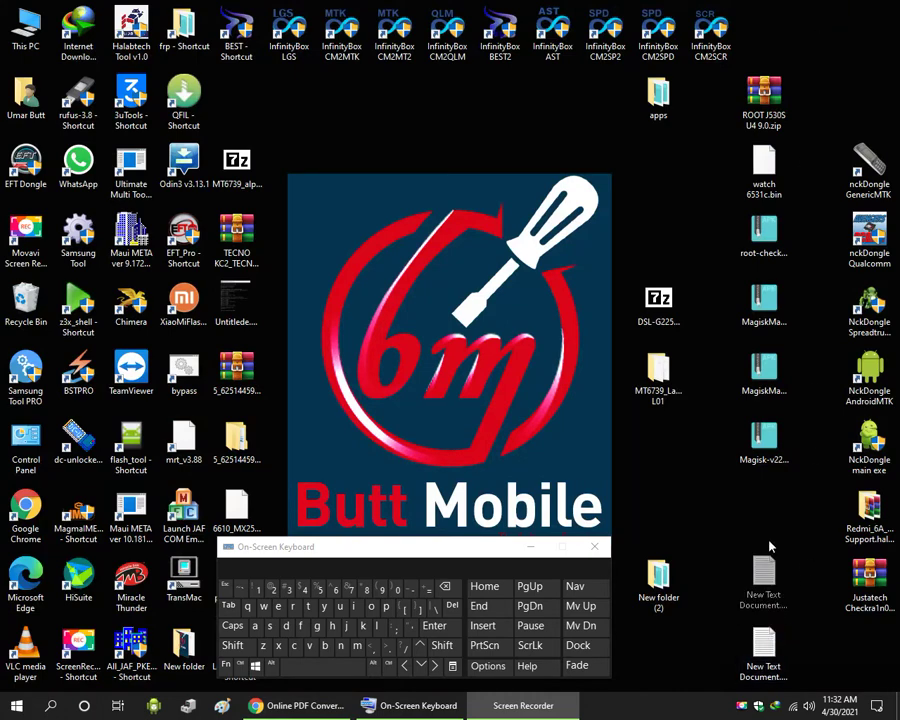
left_click(531, 546)
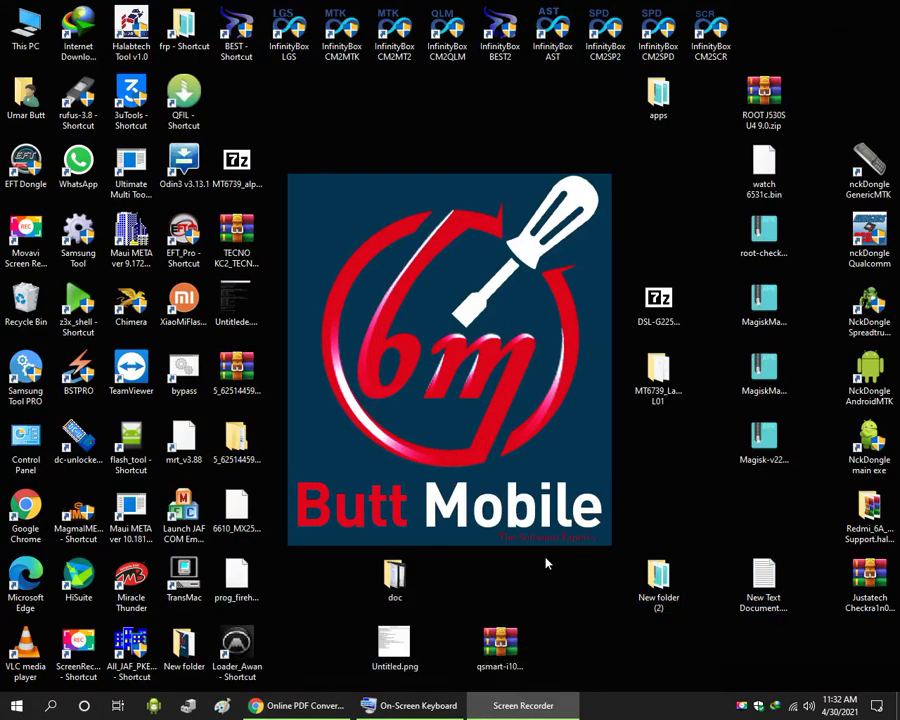
left_click(400, 576)
double_click(404, 572)
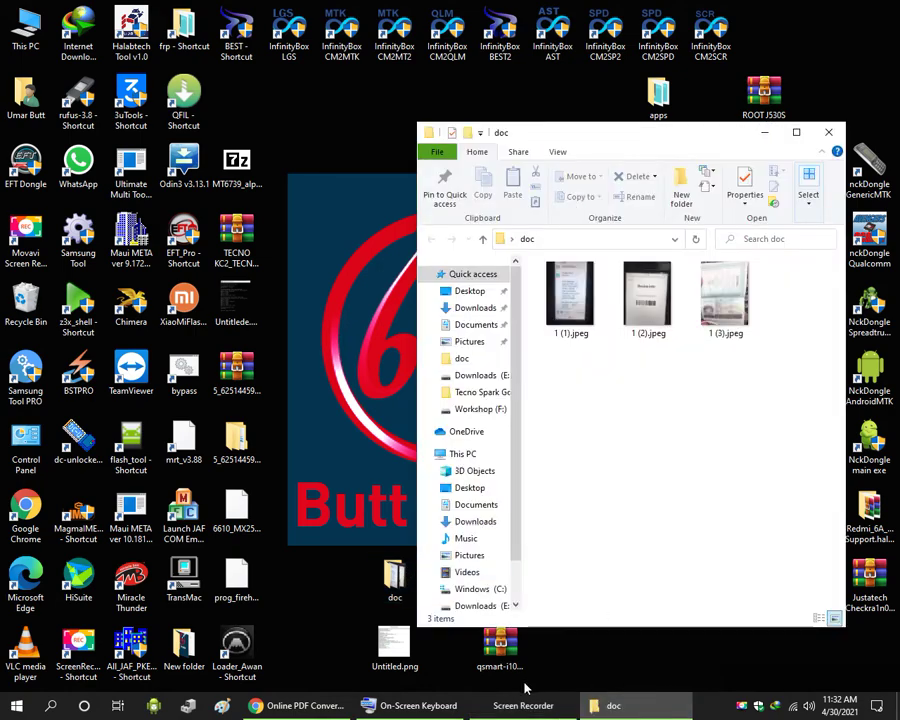
left_click(764, 132)
double_click(762, 577)
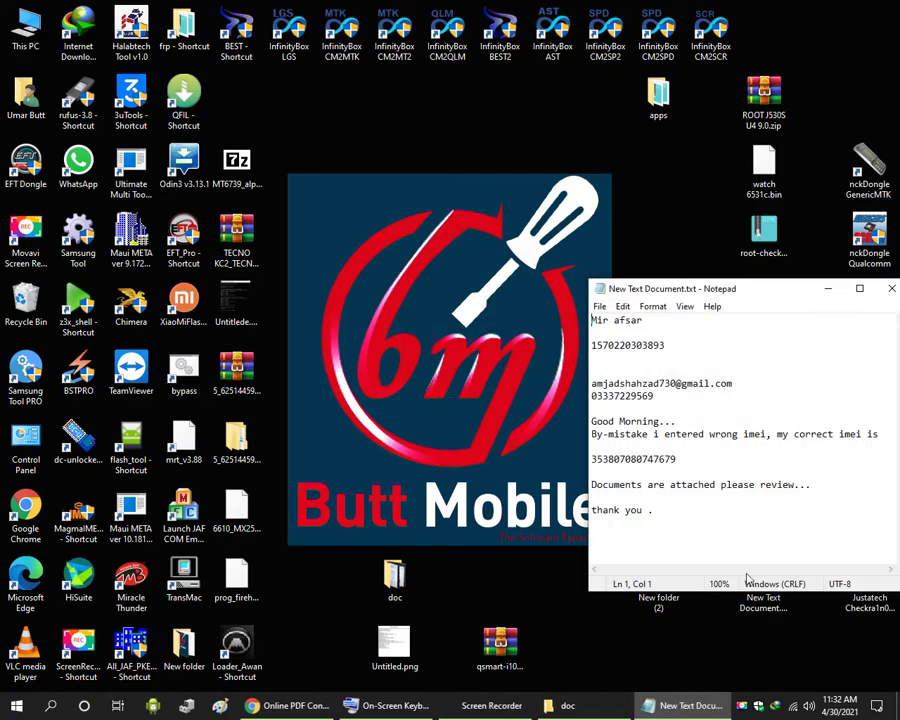
left_click(818, 289)
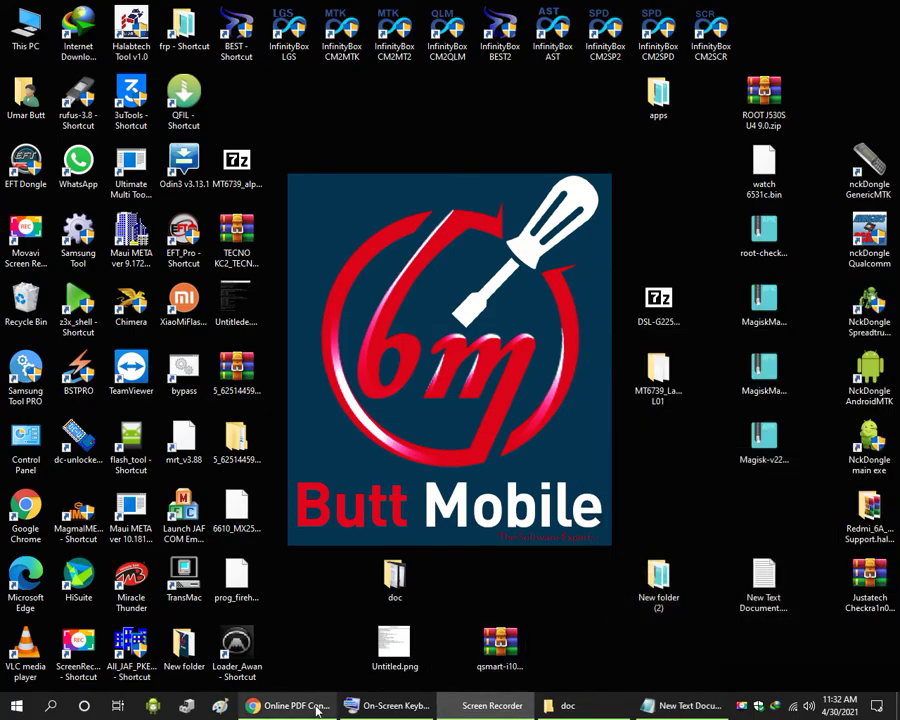
Copy the complainant's full name from New Text Document.txt into the Full Name field of the PTA complaint form.
left_click(290, 705)
left_click(124, 18)
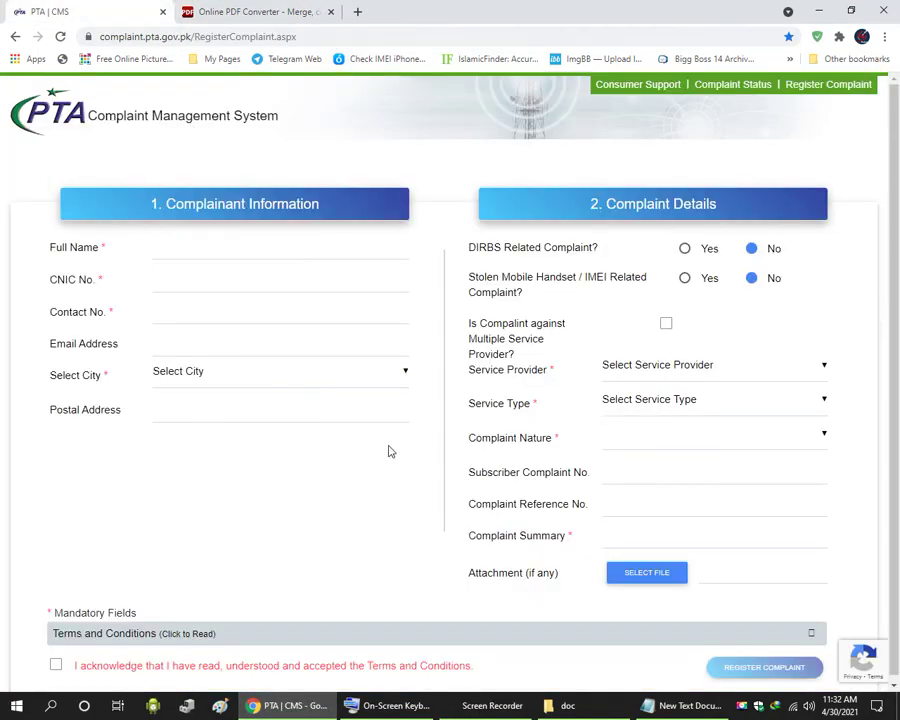
left_click(392, 705)
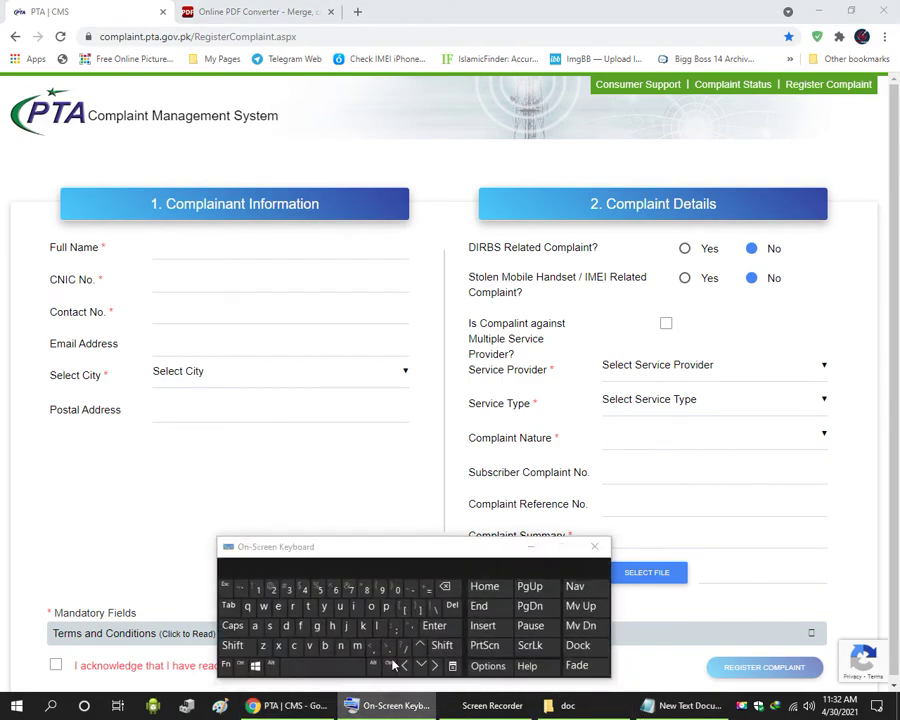
left_click(675, 712)
left_click_drag(665, 321, 564, 312)
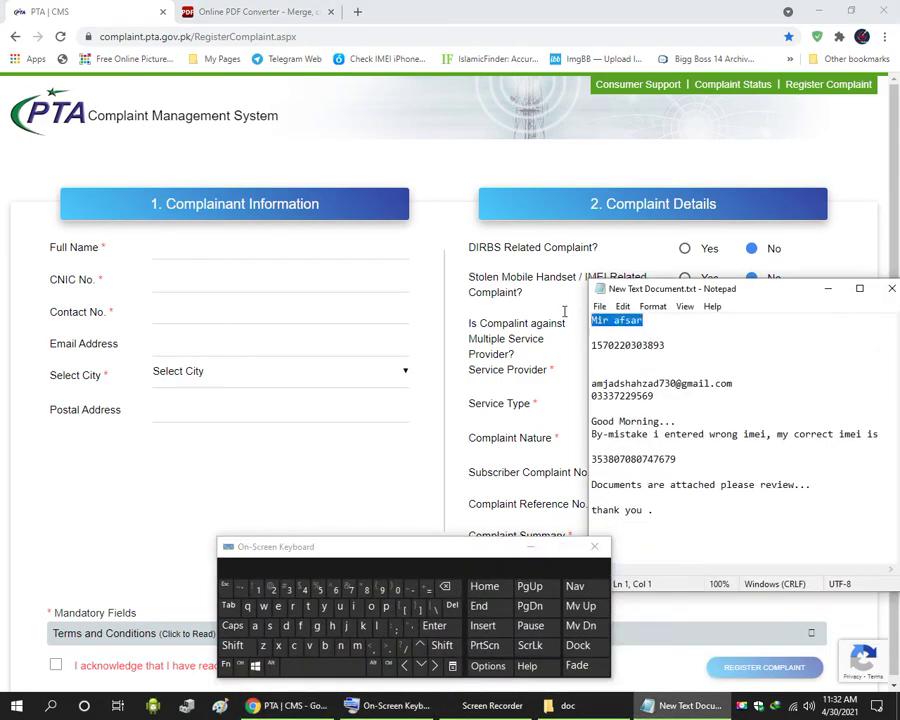
right_click(632, 322)
left_click(665, 368)
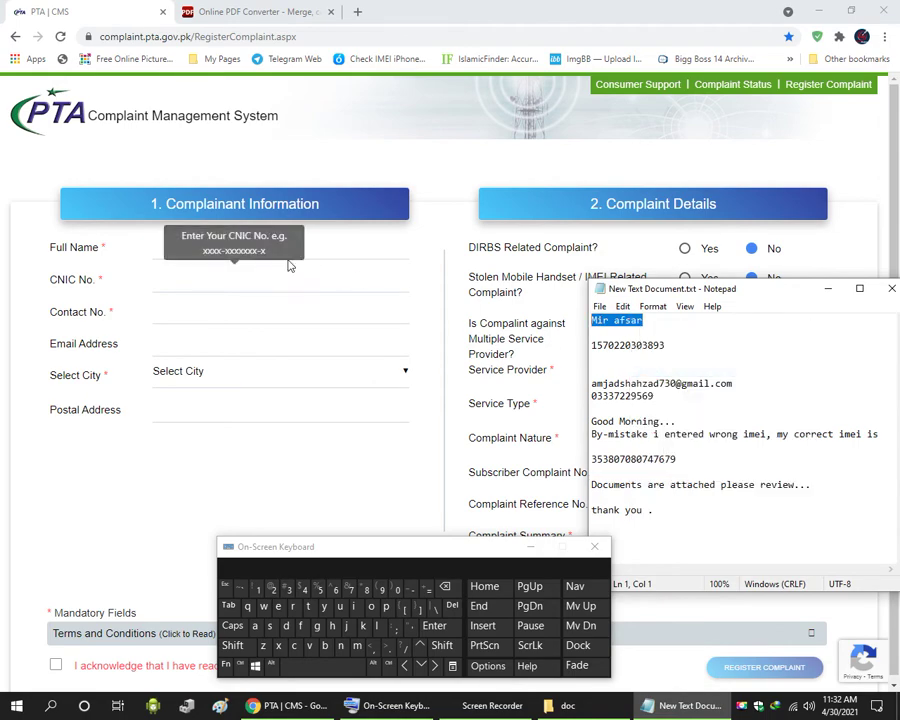
left_click(276, 244)
right_click(276, 244)
left_click(436, 348)
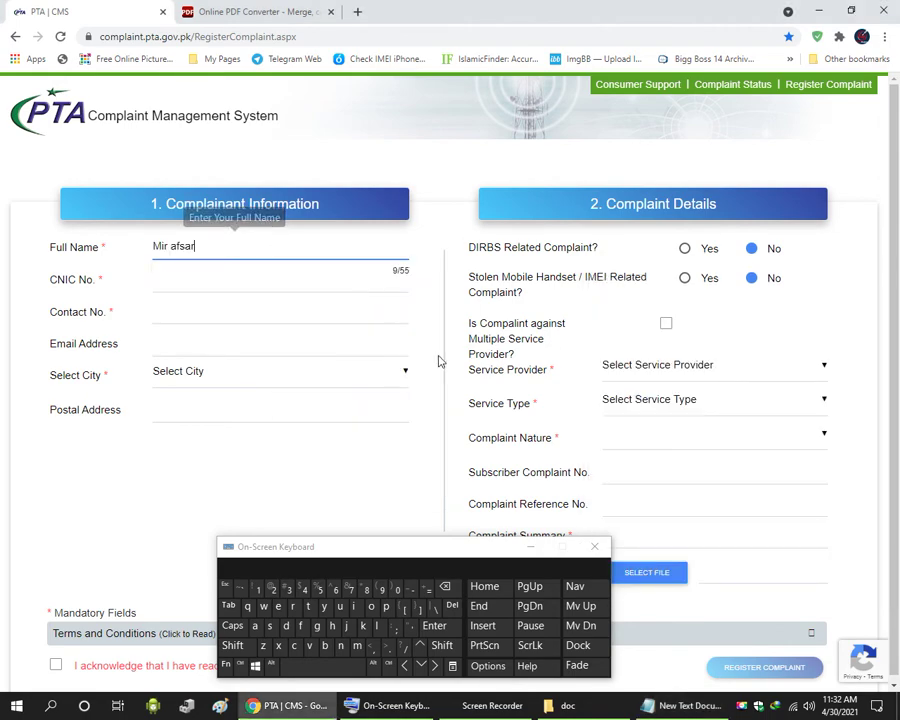
Copy the complainant's identity card number from the text note into the form's CNIC No. field.
left_click(688, 706)
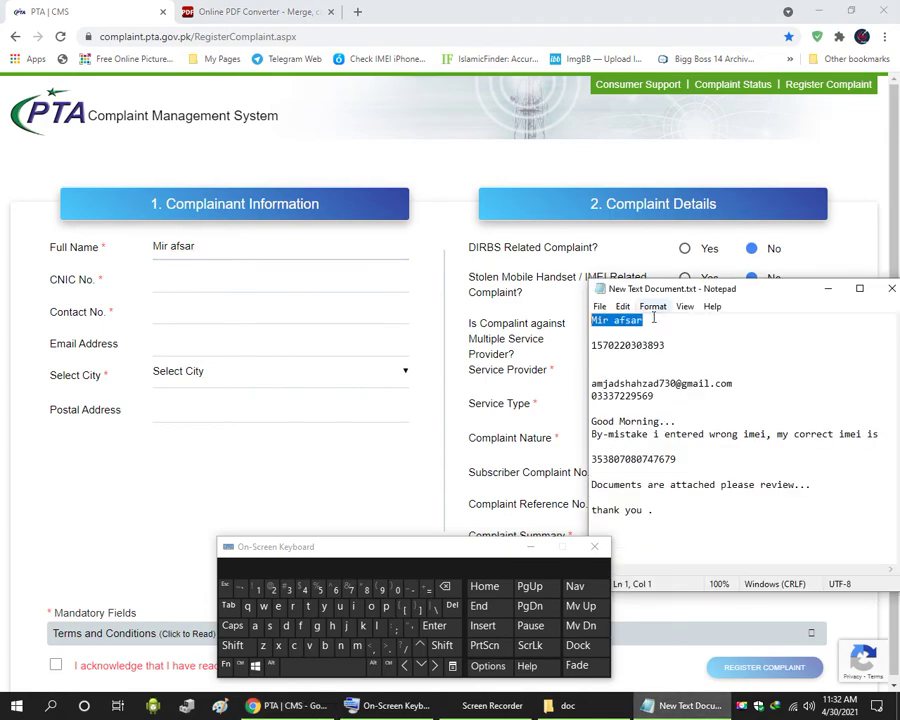
left_click(668, 344)
left_click_drag(668, 344, 577, 343)
right_click(600, 352)
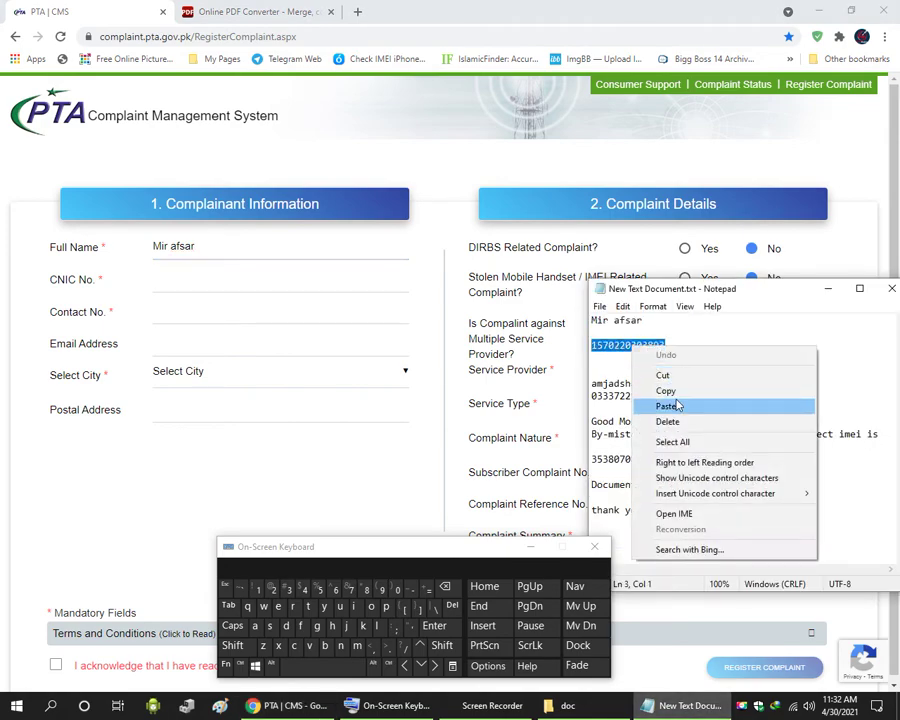
left_click(669, 391)
left_click(291, 283)
right_click(291, 283)
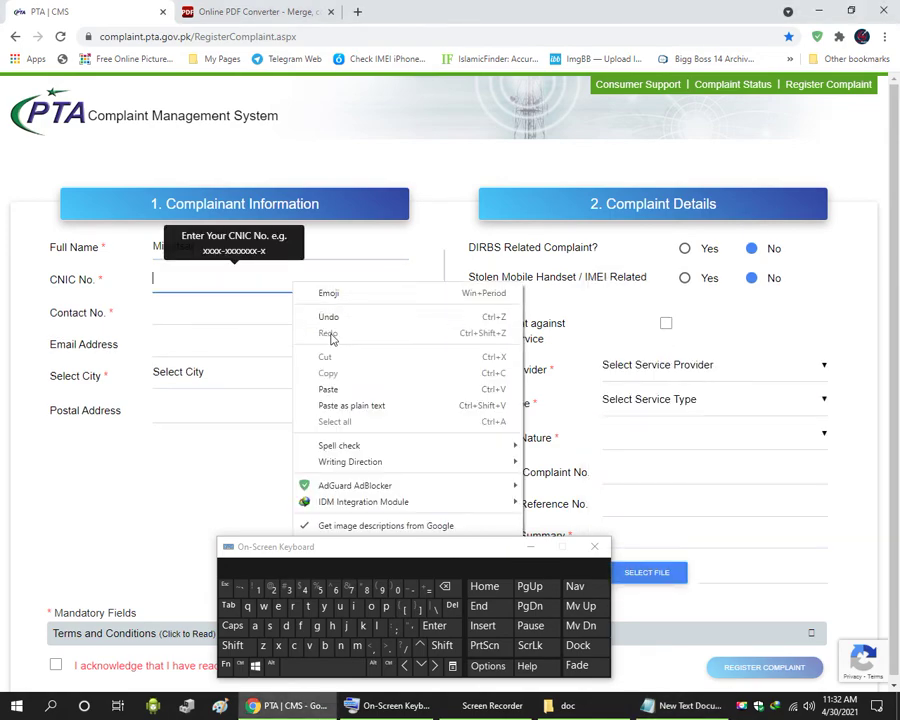
left_click(344, 391)
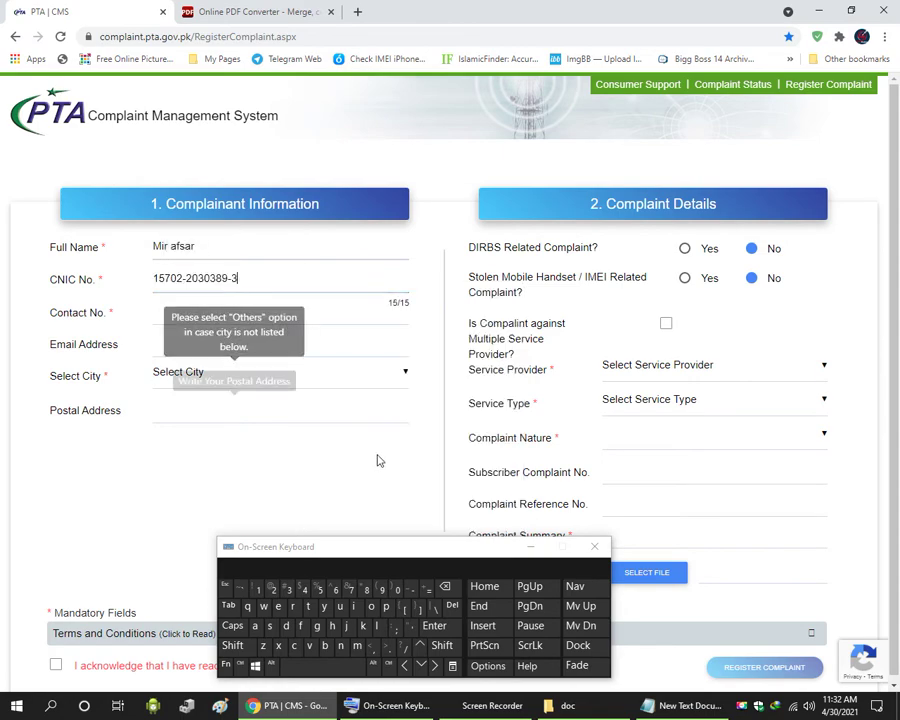
Copy the complainant's phone number from the text note into the form's Contact No. field.
left_click(686, 706)
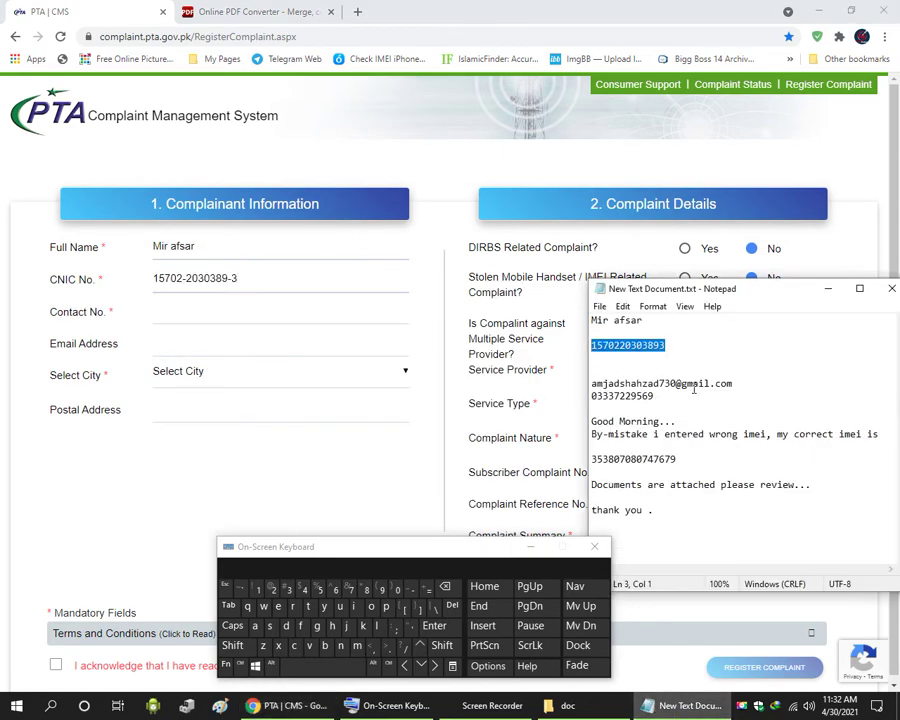
left_click_drag(665, 398, 587, 399)
right_click(596, 400)
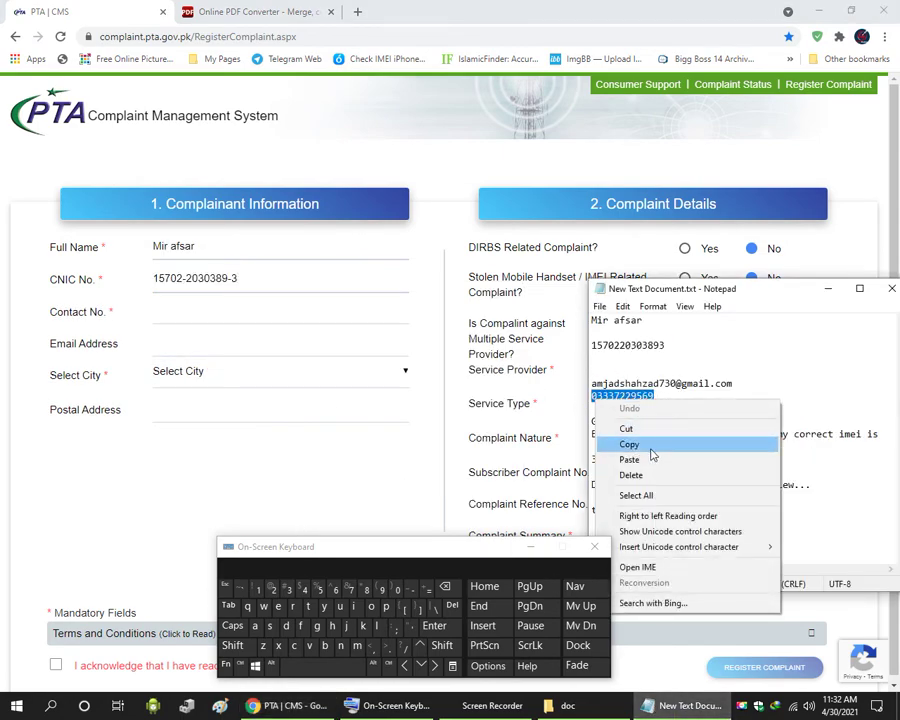
left_click(632, 442)
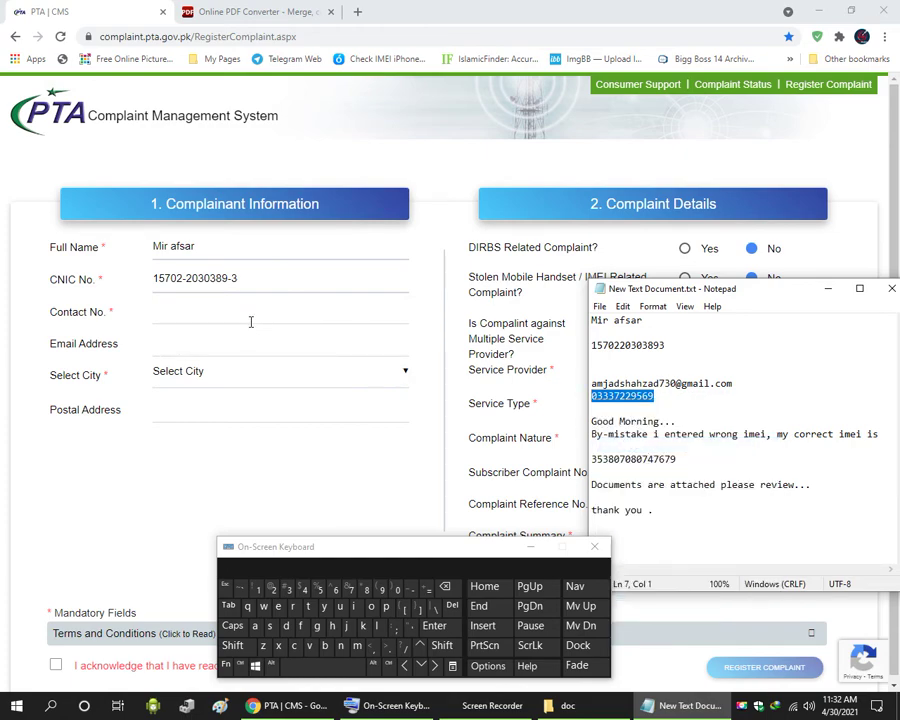
left_click(251, 316)
right_click(254, 320)
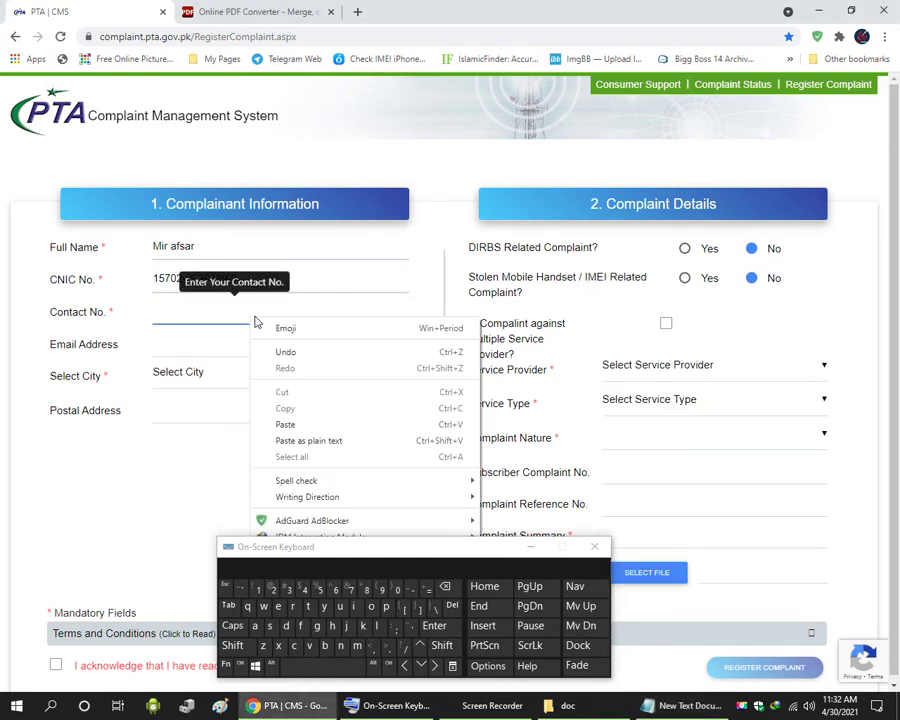
left_click(305, 427)
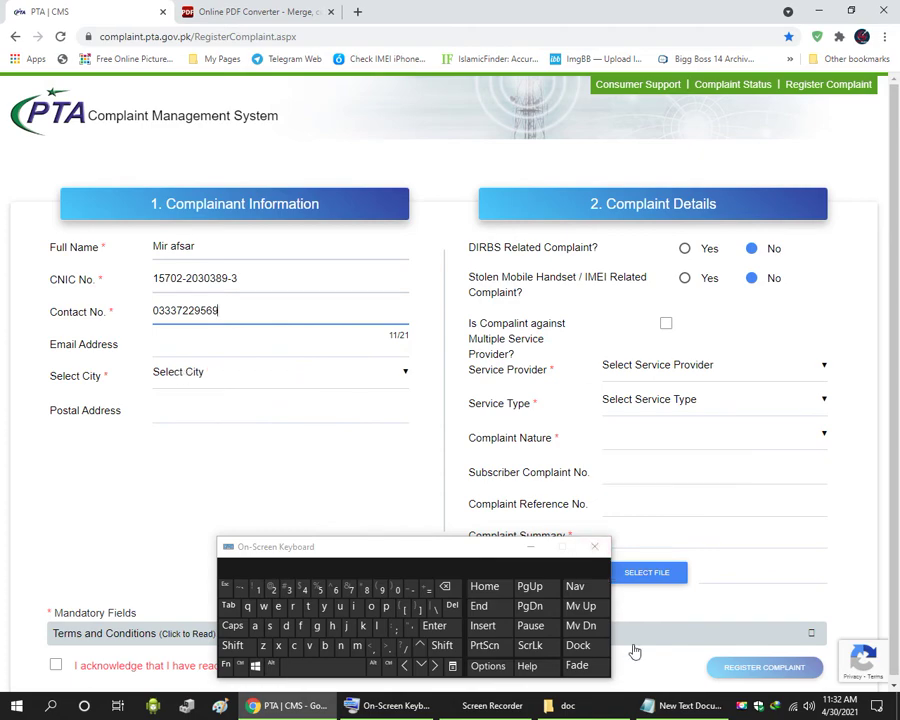
Copy the complainant's e-mail from the text note into the form's Email Address field.
left_click(672, 704)
left_click_drag(733, 383, 590, 383)
right_click(598, 383)
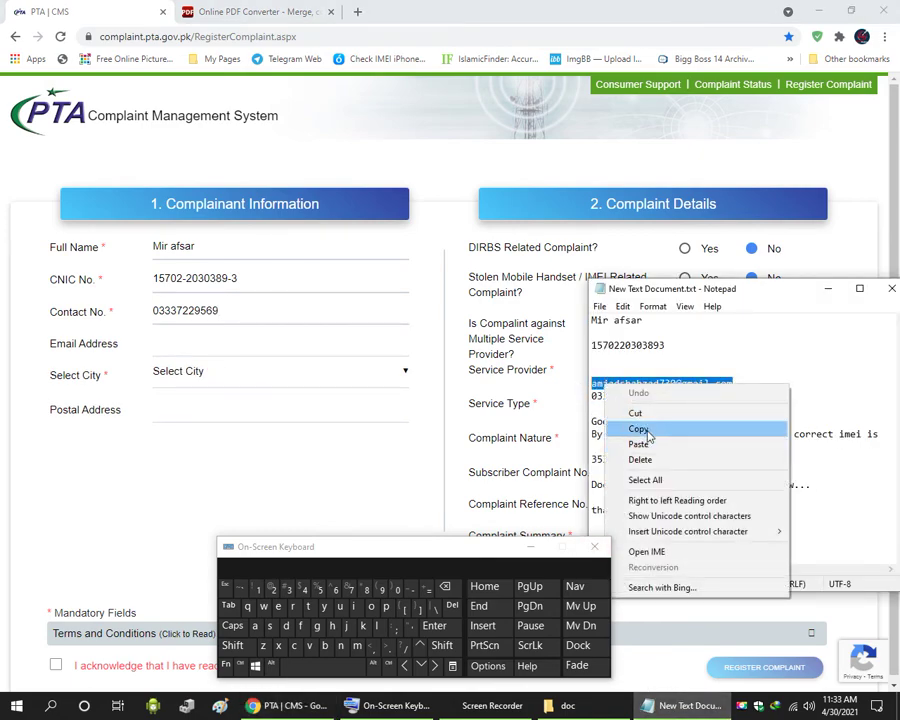
left_click(606, 426)
left_click(205, 344)
right_click(224, 346)
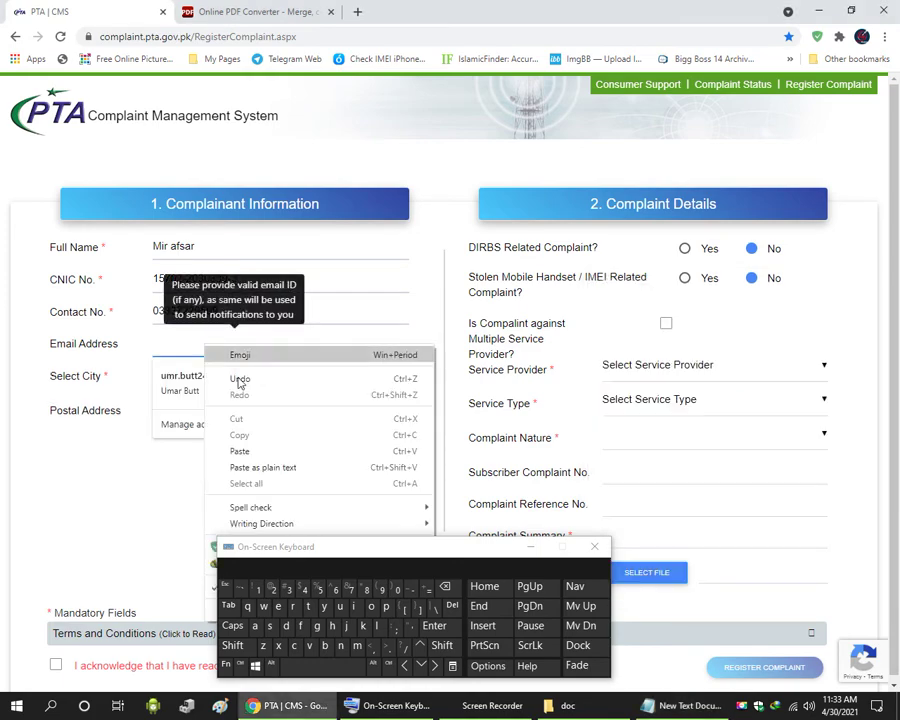
left_click(264, 452)
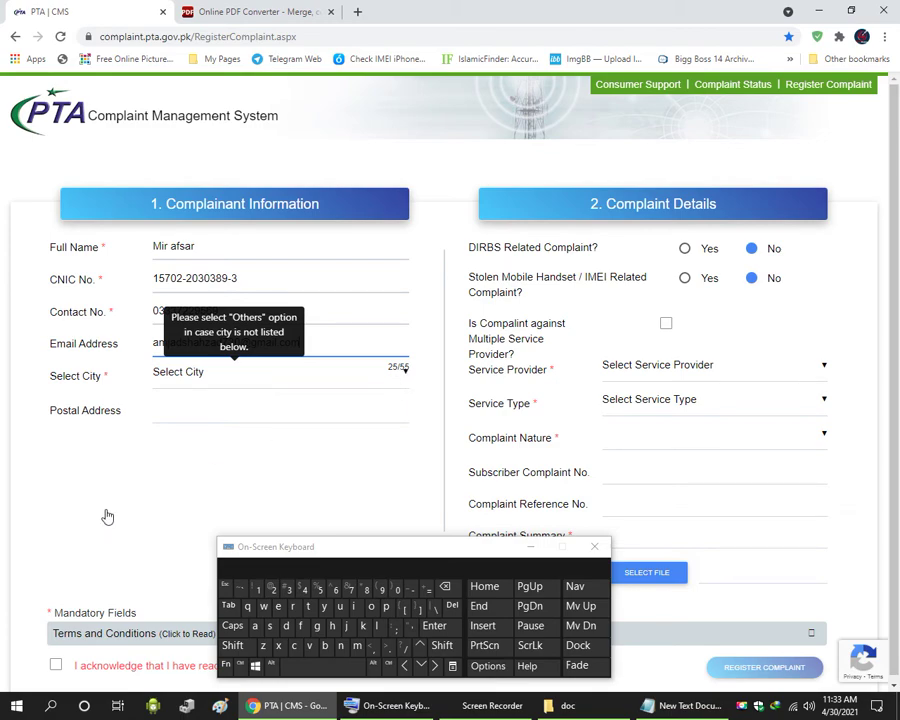
Set the complainant's city to DG Khan in the city list.
left_click(190, 372)
left_click(286, 384)
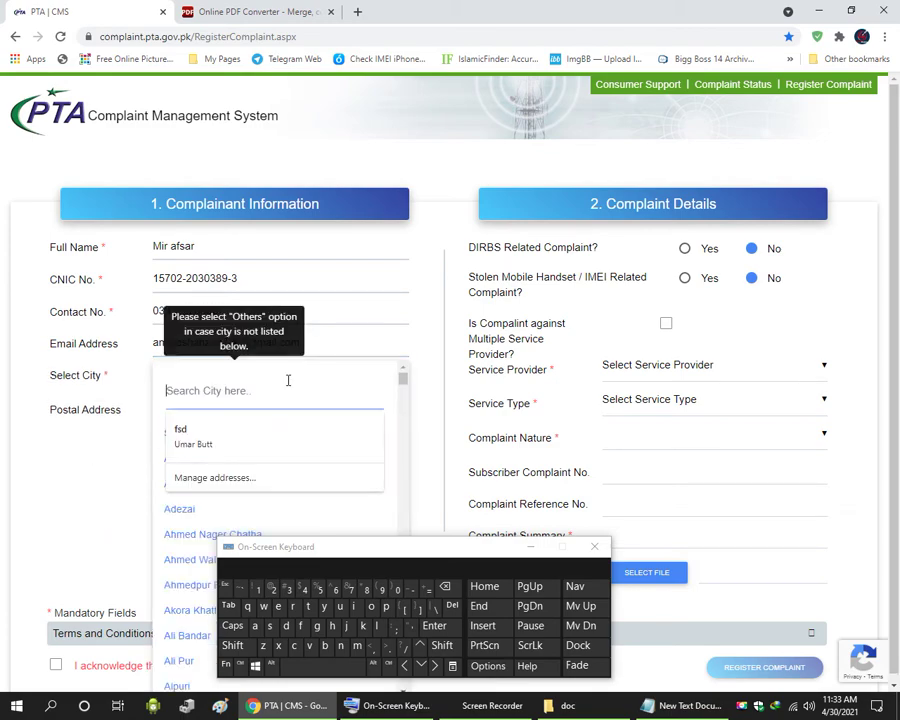
left_click(288, 625)
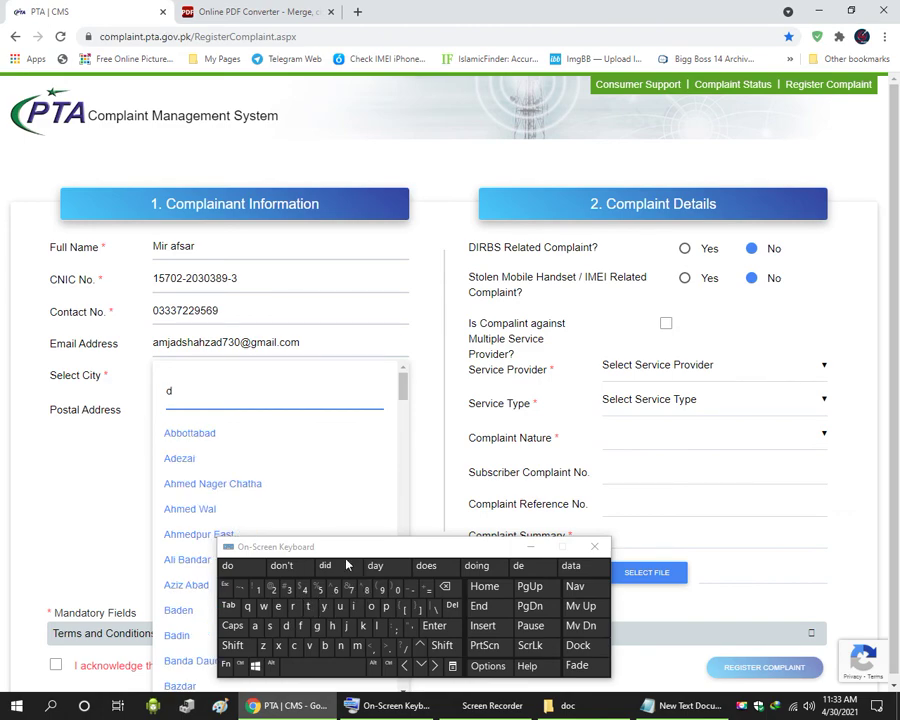
left_click_drag(366, 556, 656, 504)
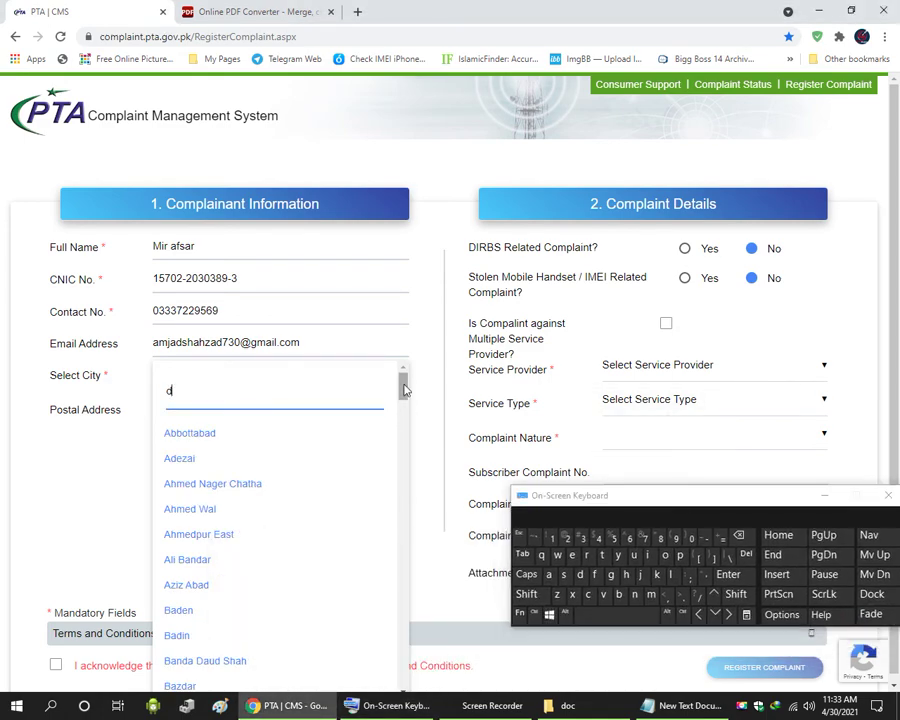
left_click_drag(402, 382, 429, 458)
scroll(407, 418, "down", 1)
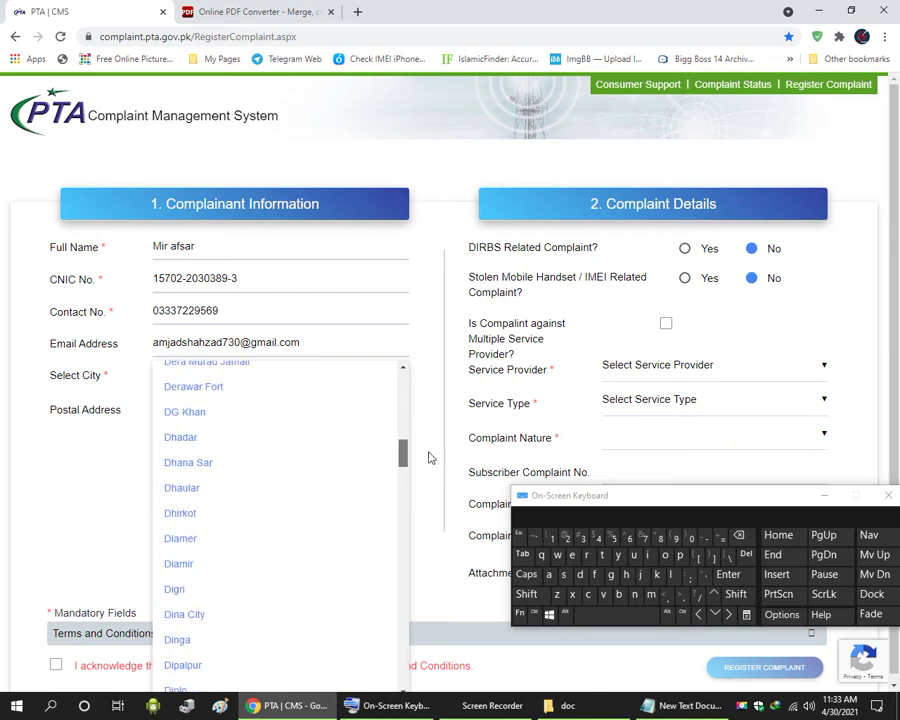
left_click(287, 423)
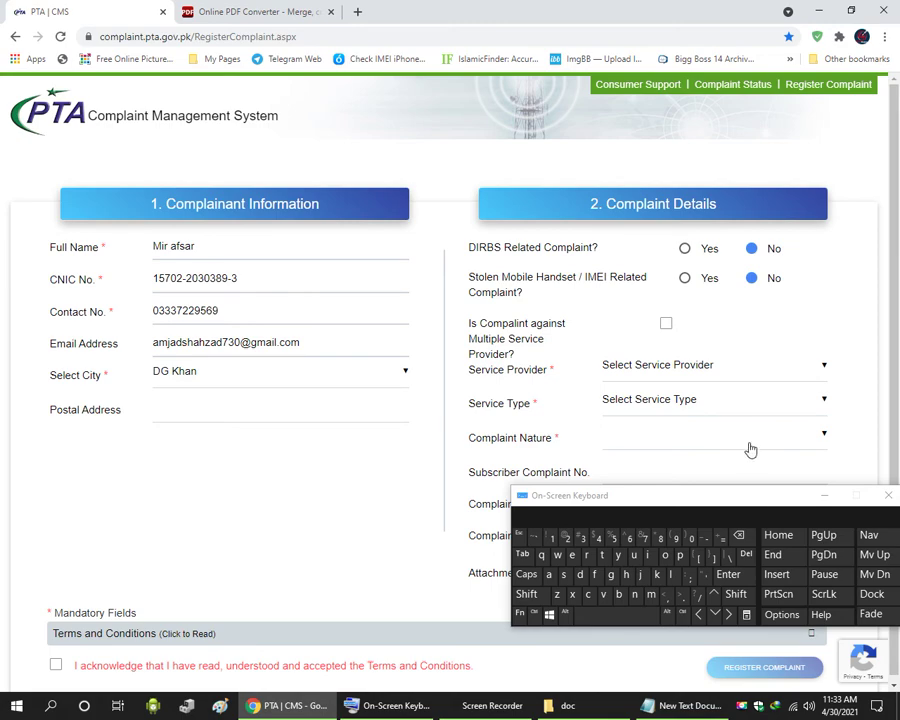
Mark the complaint as DIRBS related and set its nature to Correction of Wrongly entered IMEI.
left_click_drag(761, 500, 325, 519)
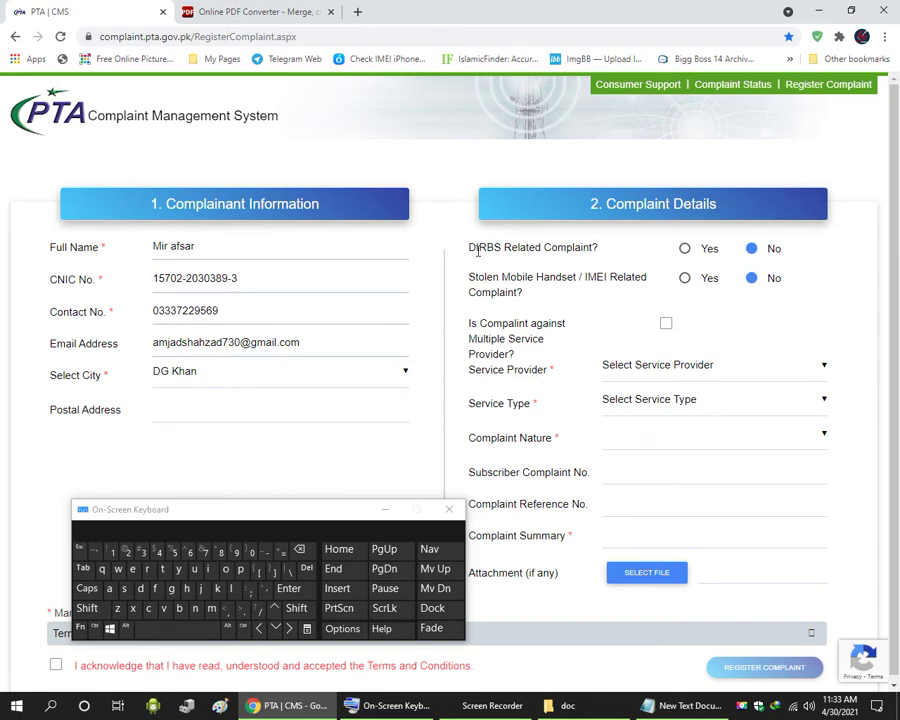
left_click_drag(478, 252, 672, 250)
left_click(686, 249)
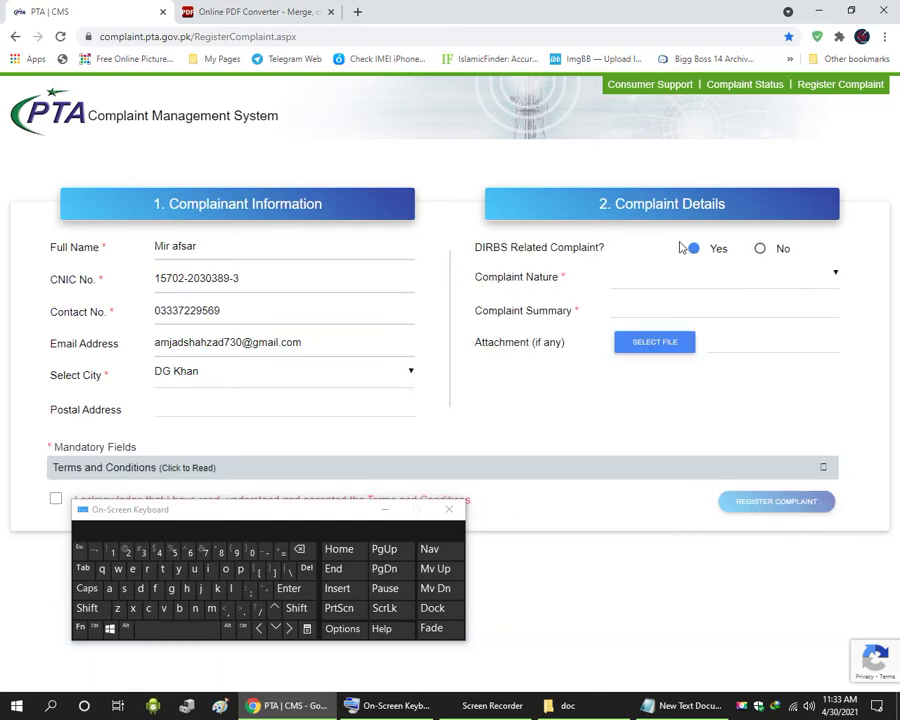
left_click(665, 285)
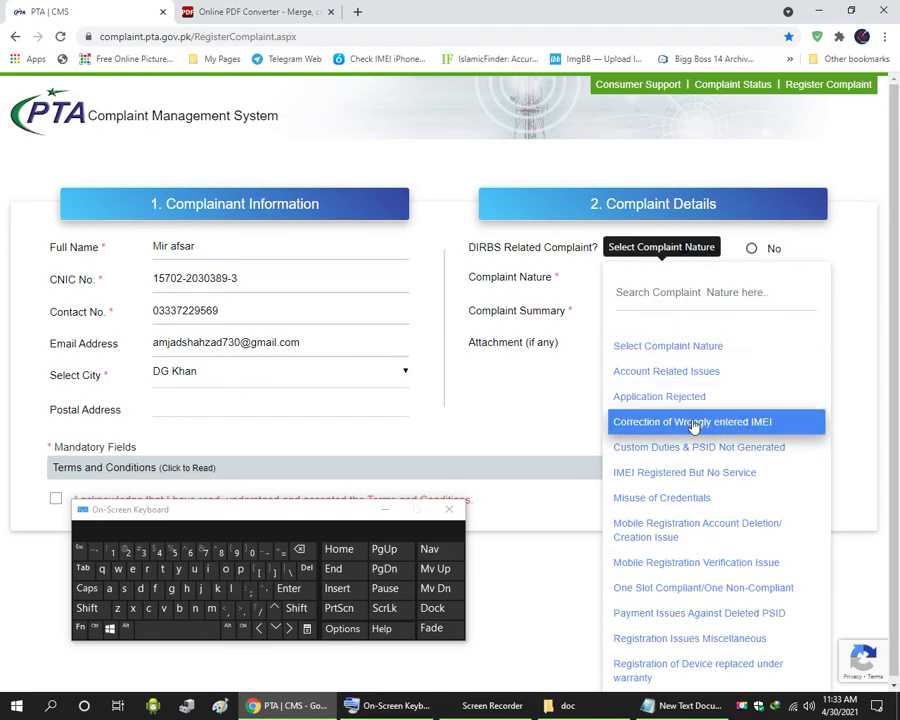
left_click(781, 424)
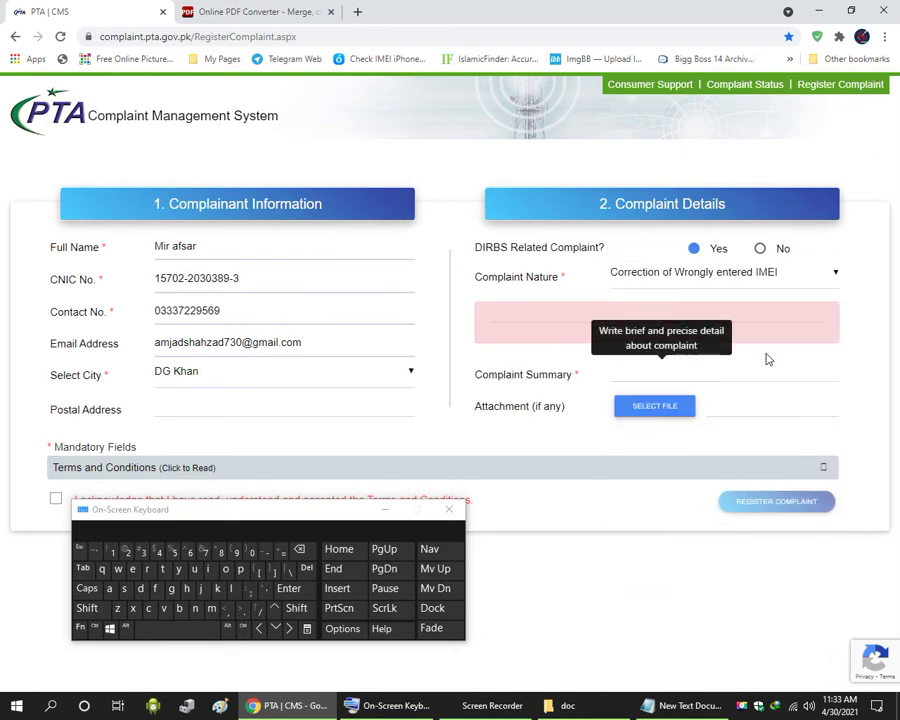
Copy the whole wrong-IMEI message, from the greeting to the thank-you line, from the text note into the Complaint Summary field.
left_click(741, 364)
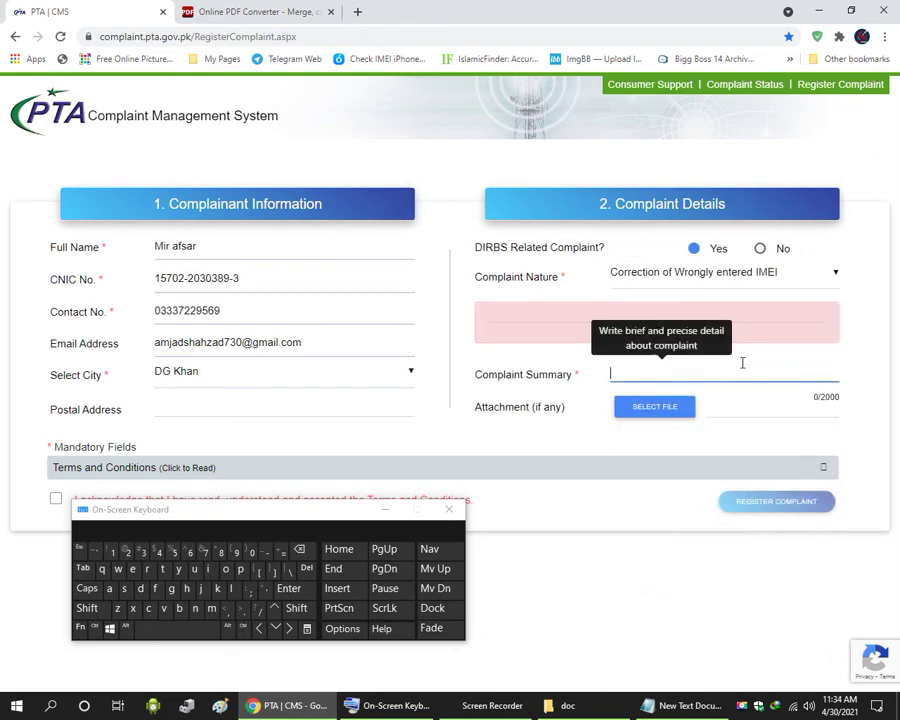
left_click(685, 706)
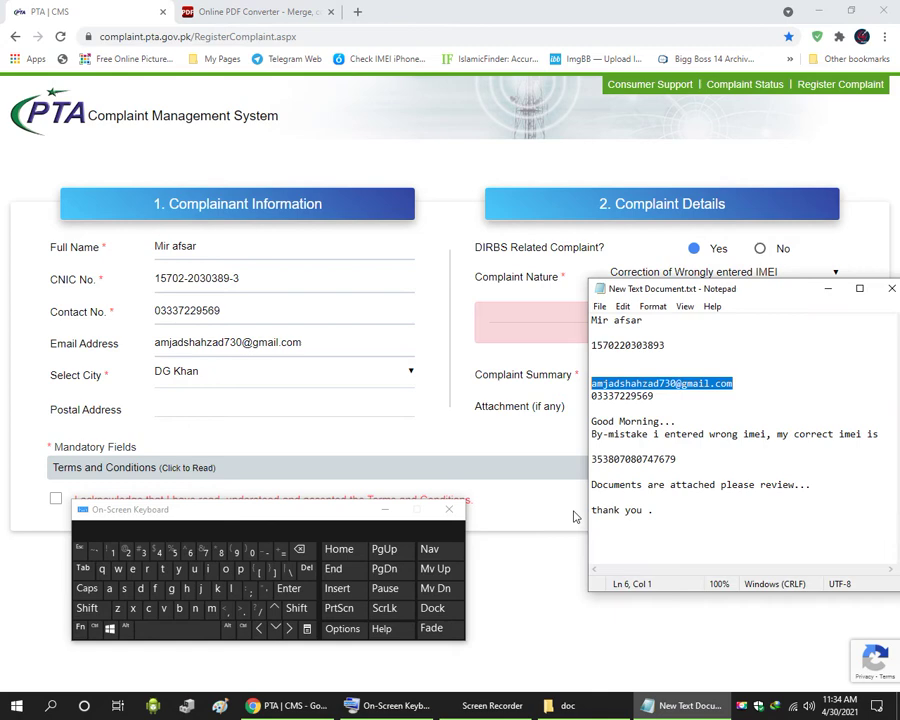
left_click_drag(593, 423, 690, 512)
left_click(607, 412)
left_click_drag(588, 416, 685, 508)
right_click(605, 412)
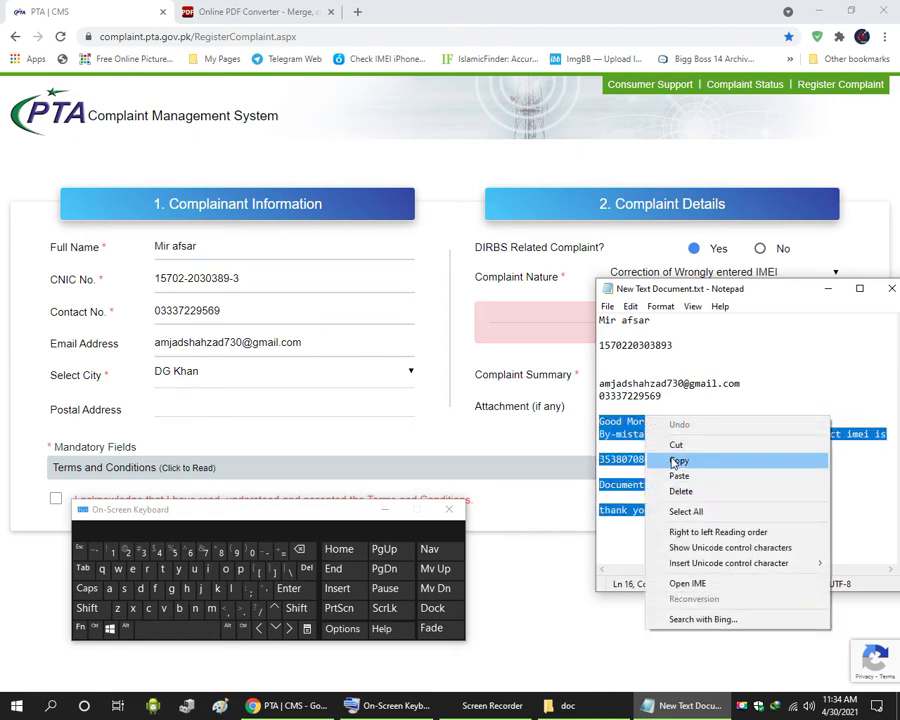
left_click(660, 458)
left_click(563, 432)
left_click(754, 370)
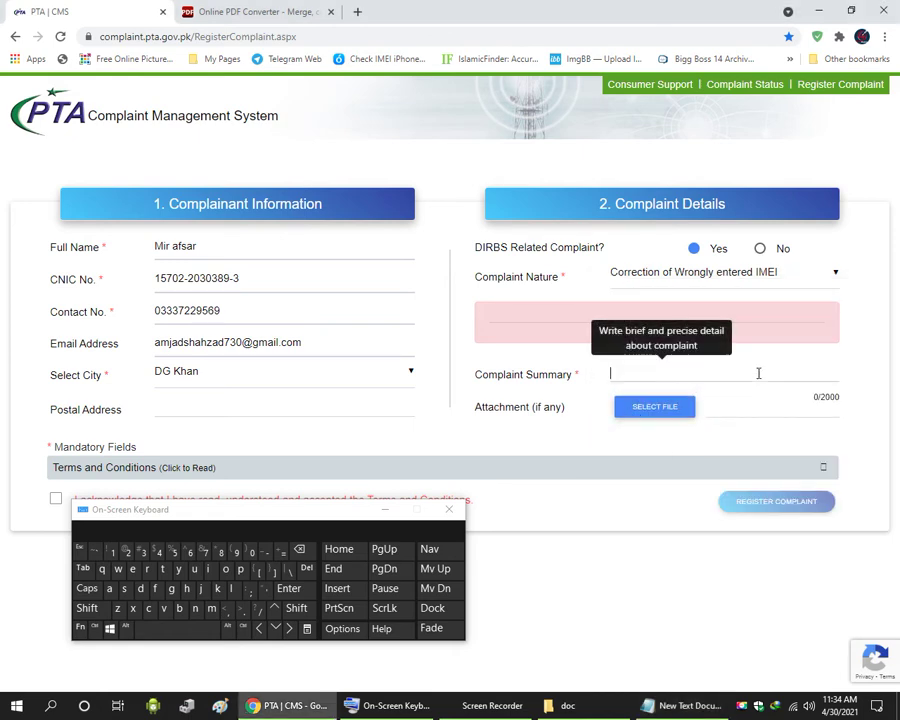
right_click(670, 373)
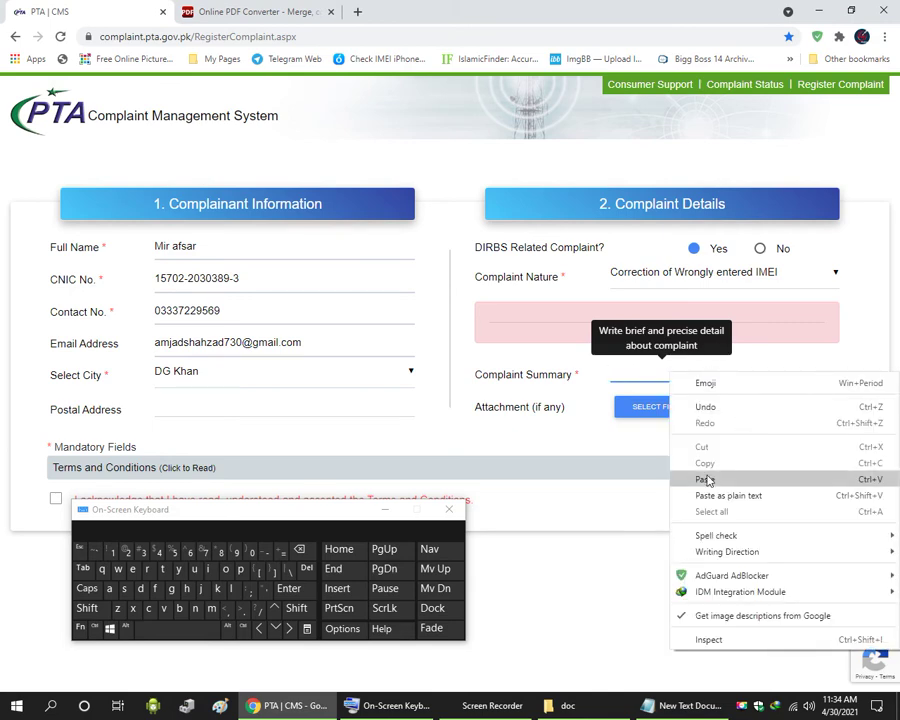
left_click(707, 480)
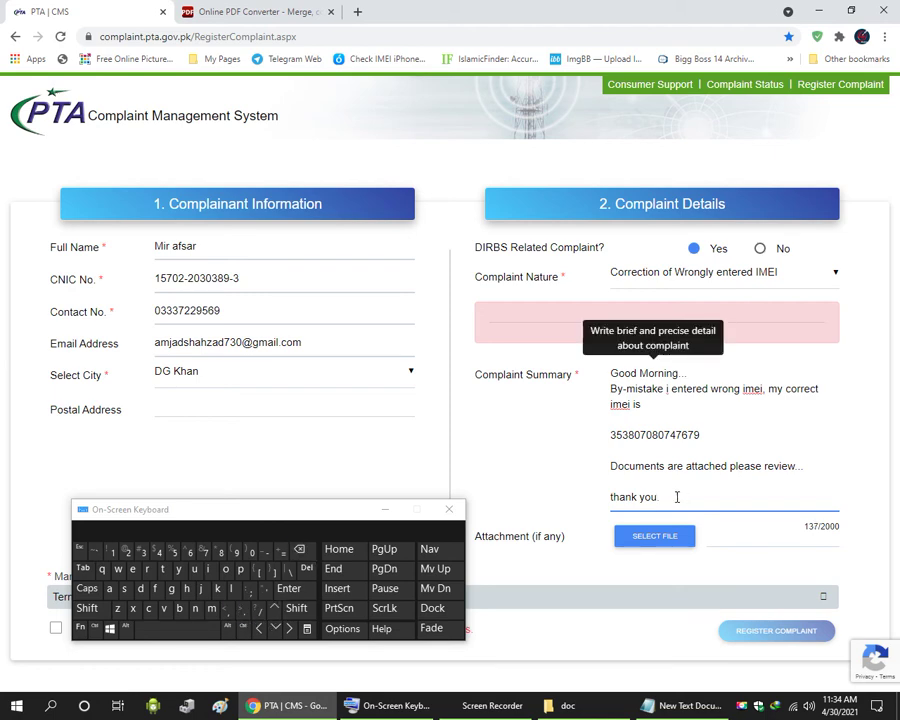
key("ctrl+a")
left_click(753, 455)
left_click_drag(703, 500, 585, 367)
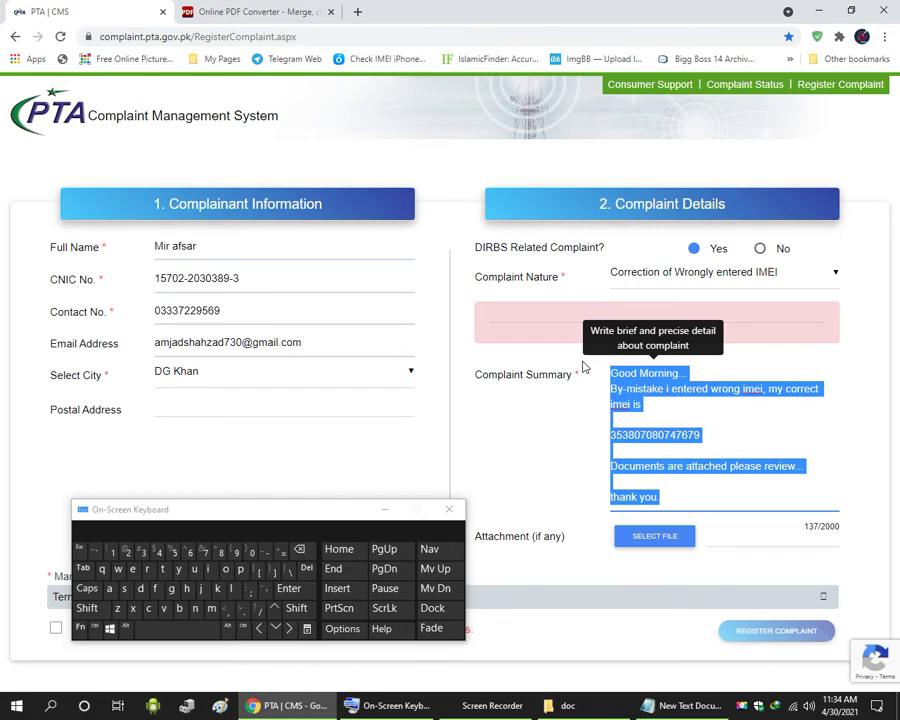
left_click(679, 453)
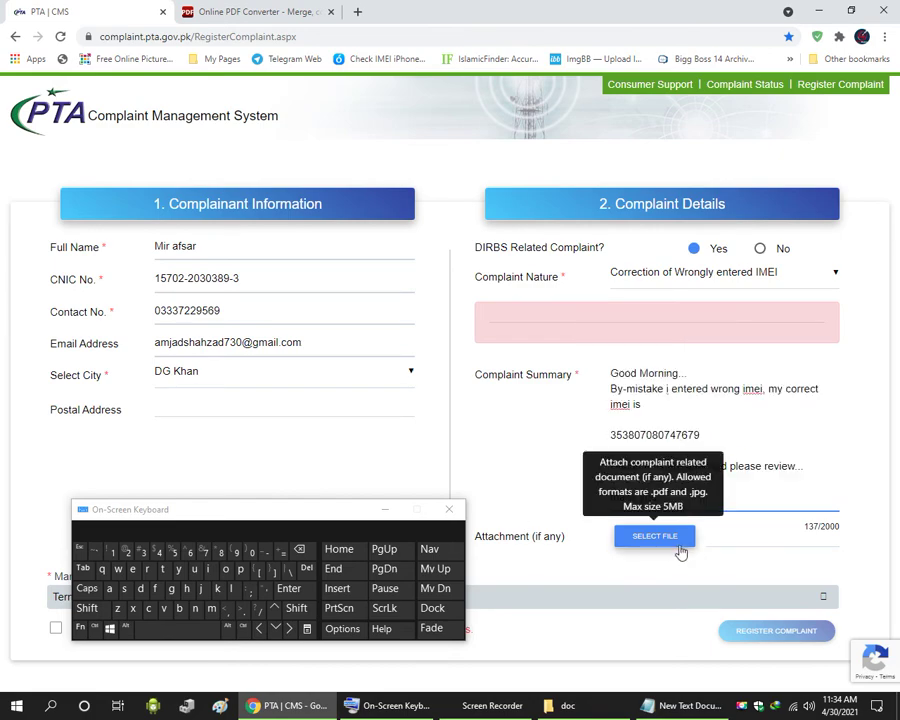
Switch to Online2PDF and load 1 (1).jpeg, 1 (2).jpeg and 1 (3).jpeg from the doc folder on the Desktop.
left_click(678, 540)
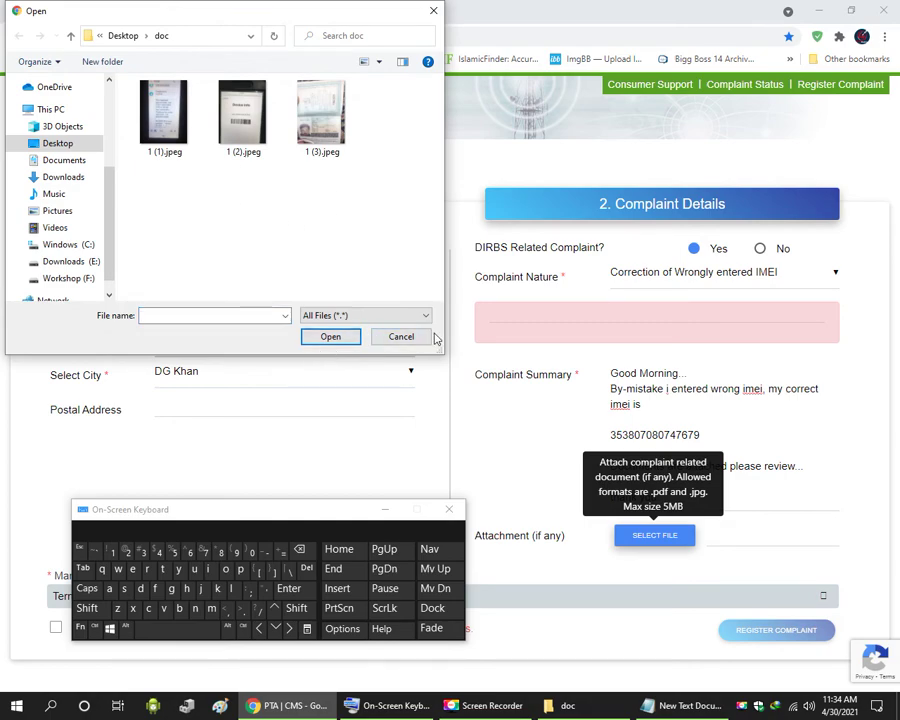
left_click(404, 337)
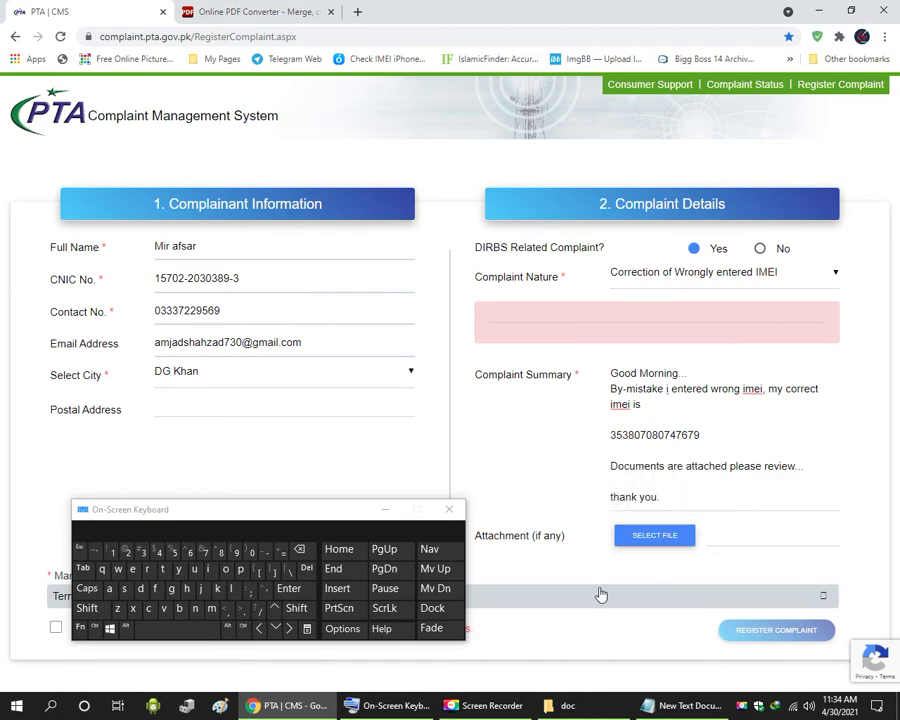
left_click(260, 12)
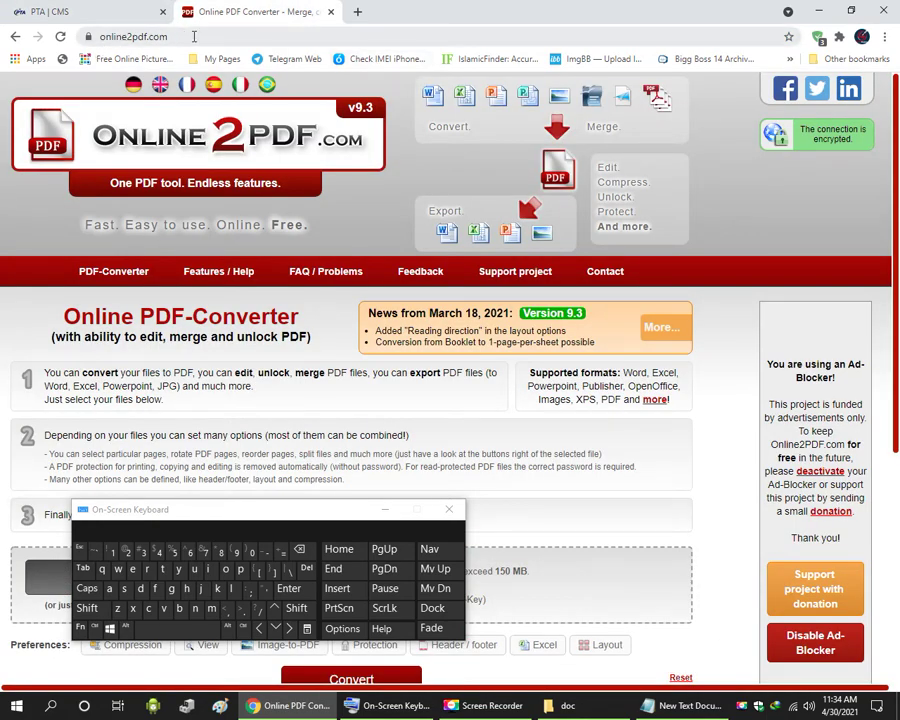
left_click(135, 36)
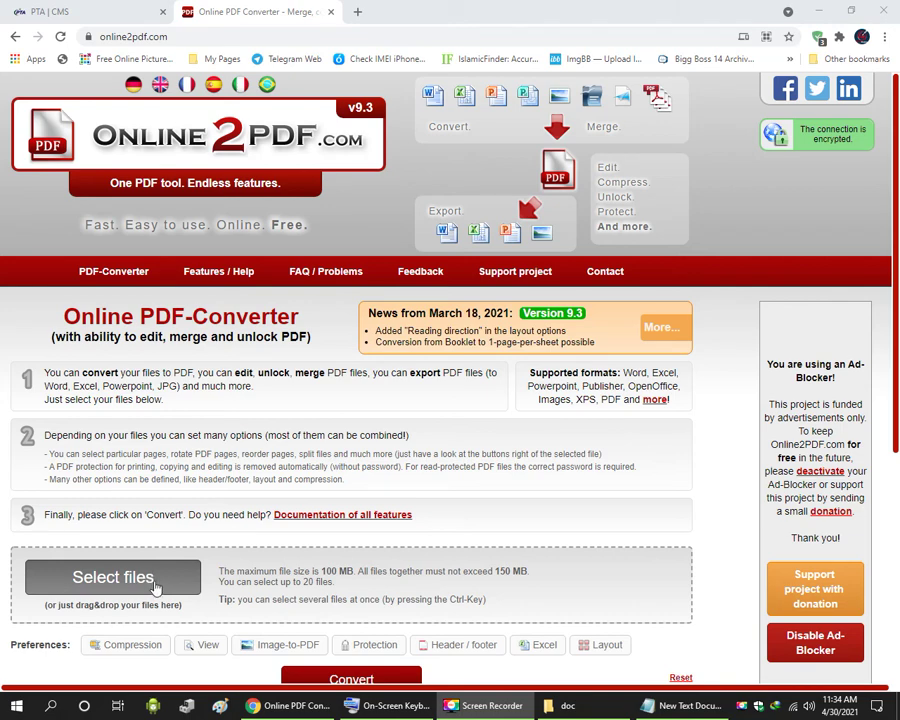
left_click(146, 584)
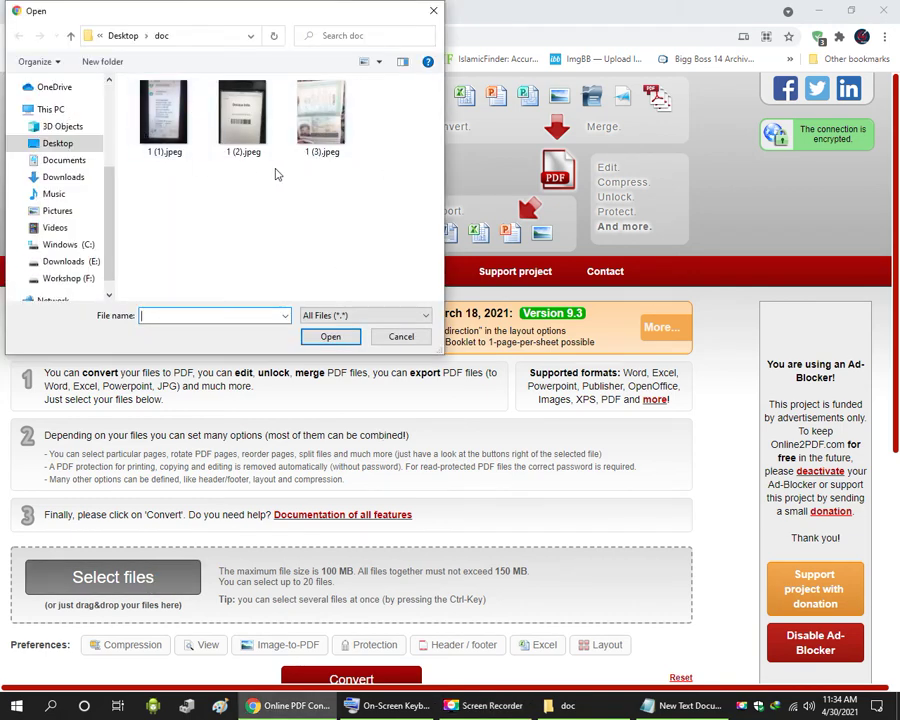
left_click_drag(357, 187, 150, 106)
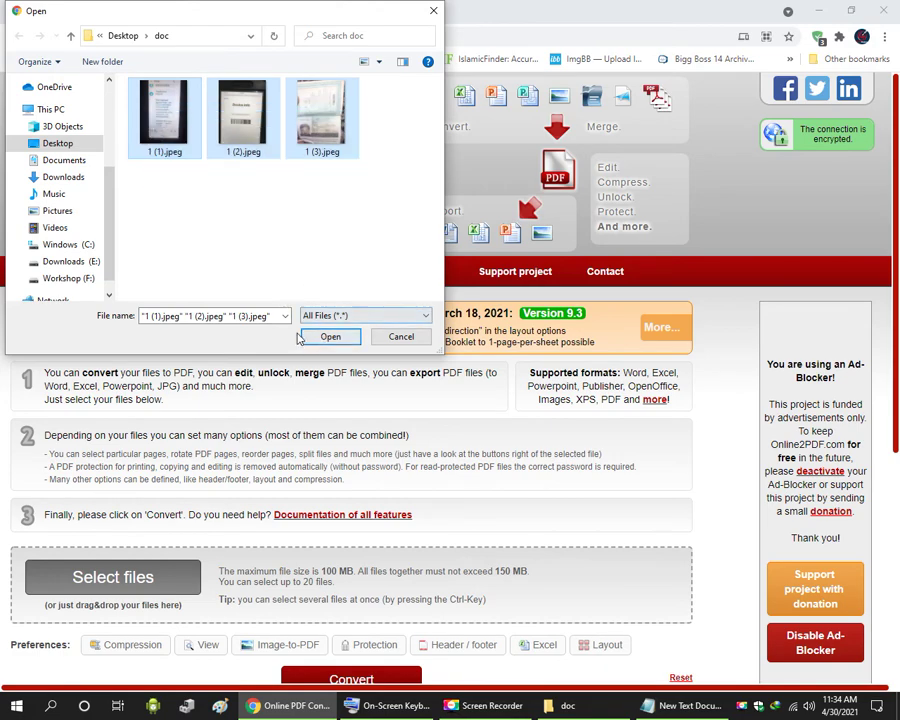
left_click(315, 340)
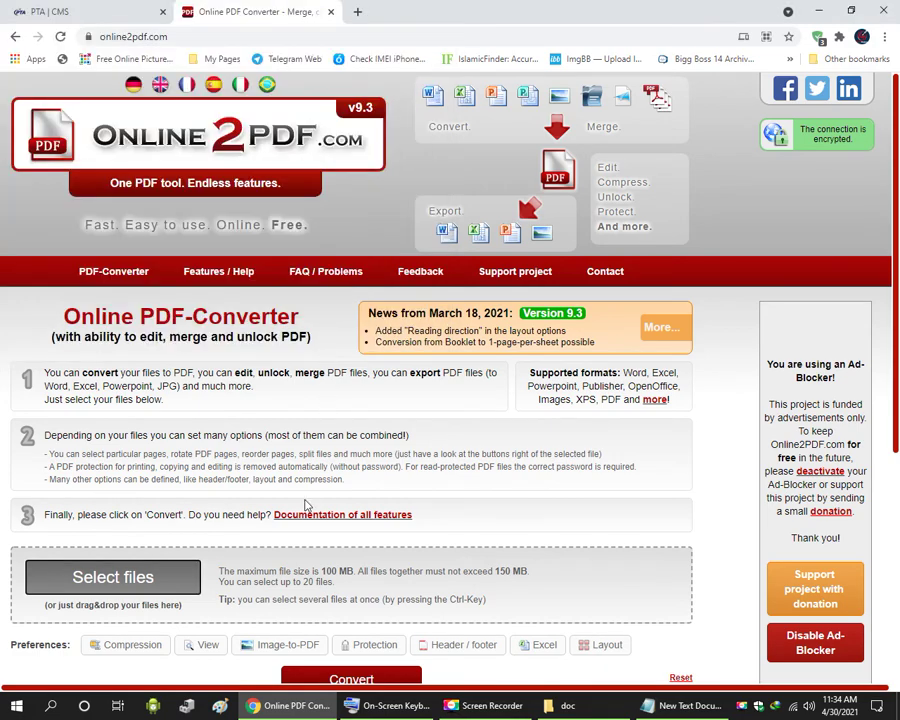
Convert the three loaded images into a single merged PDF file.
scroll(896, 295, "down", 4)
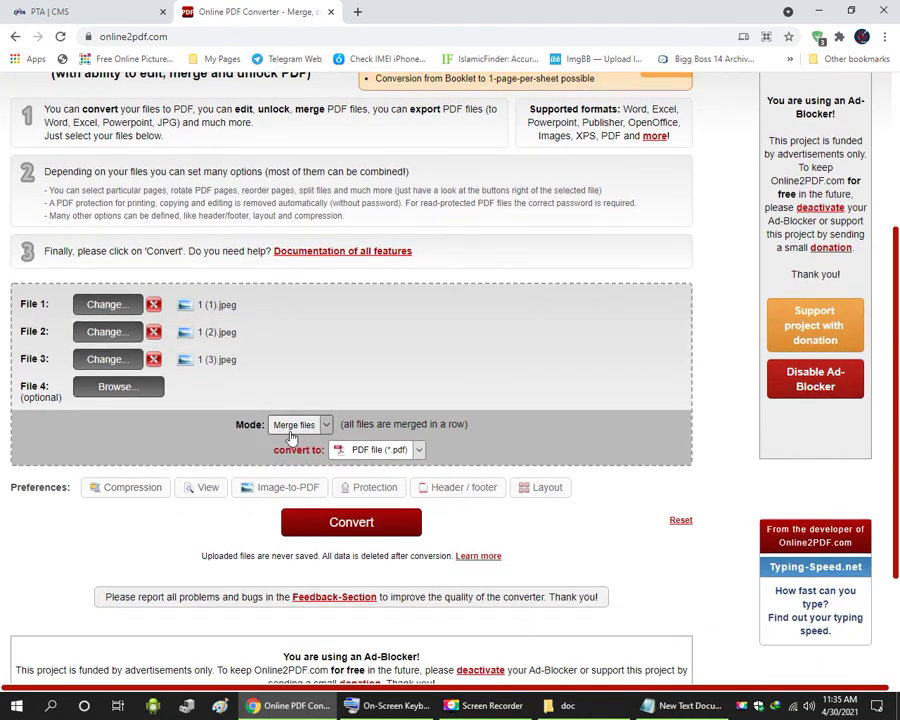
left_click(401, 522)
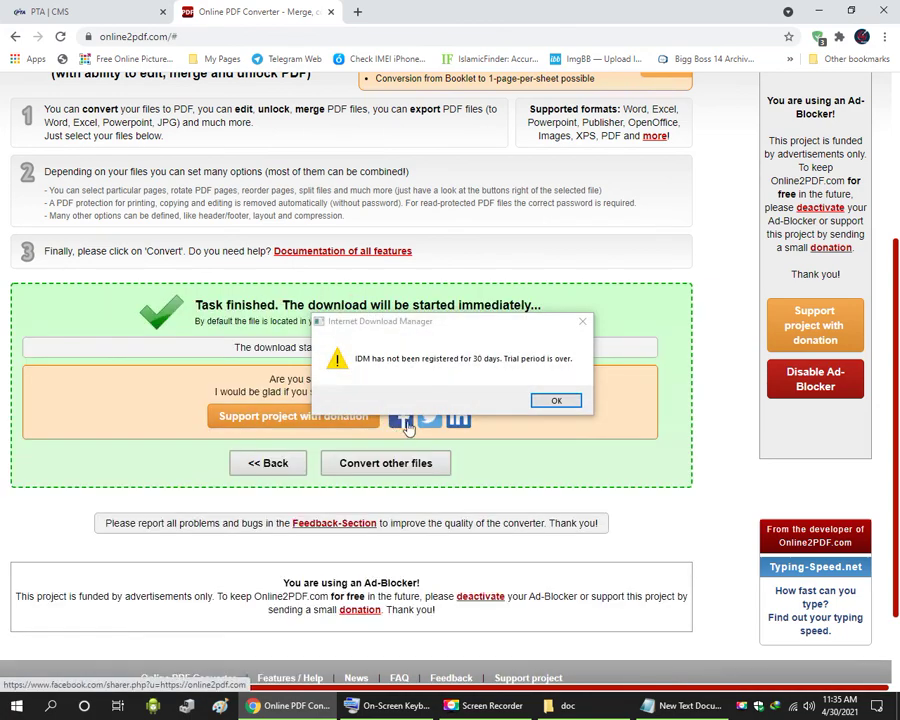
left_click(553, 399)
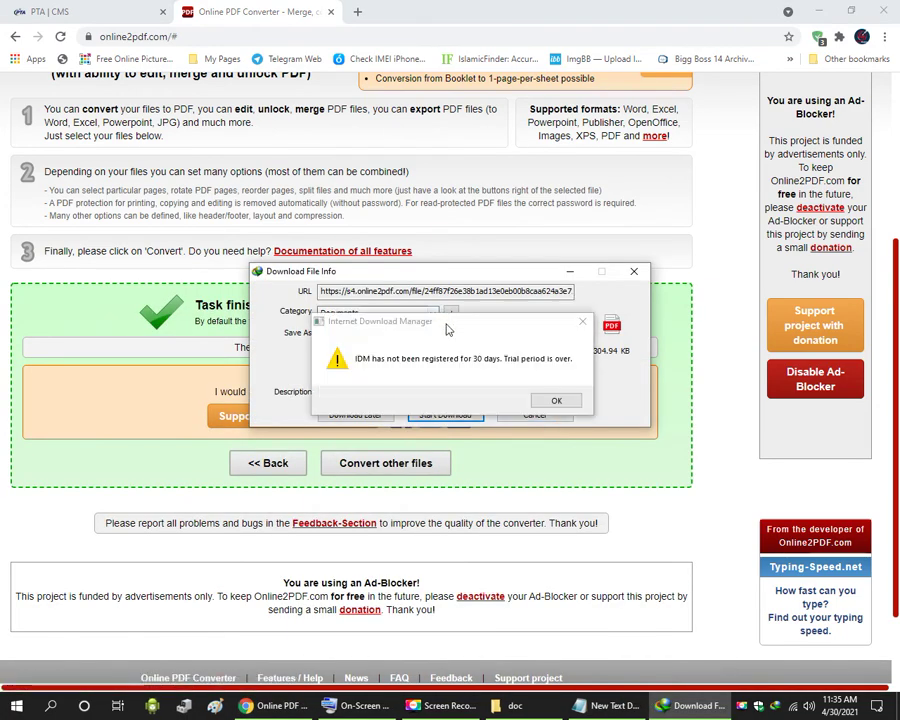
left_click(572, 400)
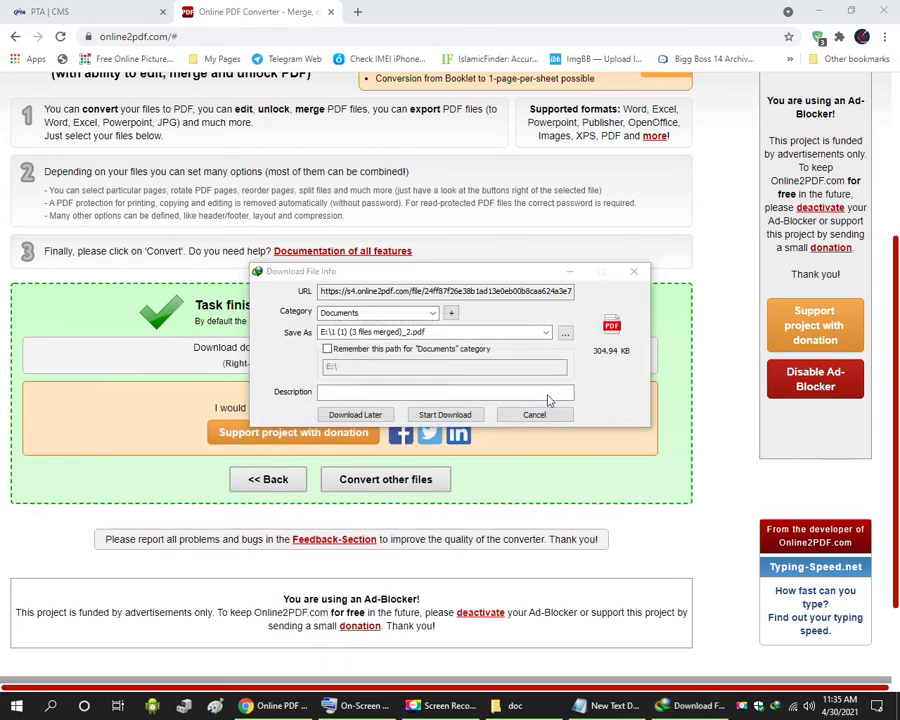
Download the merged PDF as 1 (1) (3 files merged)_2.pdf into the doc folder on the Desktop, skipping the download manager's registration.
left_click(565, 336)
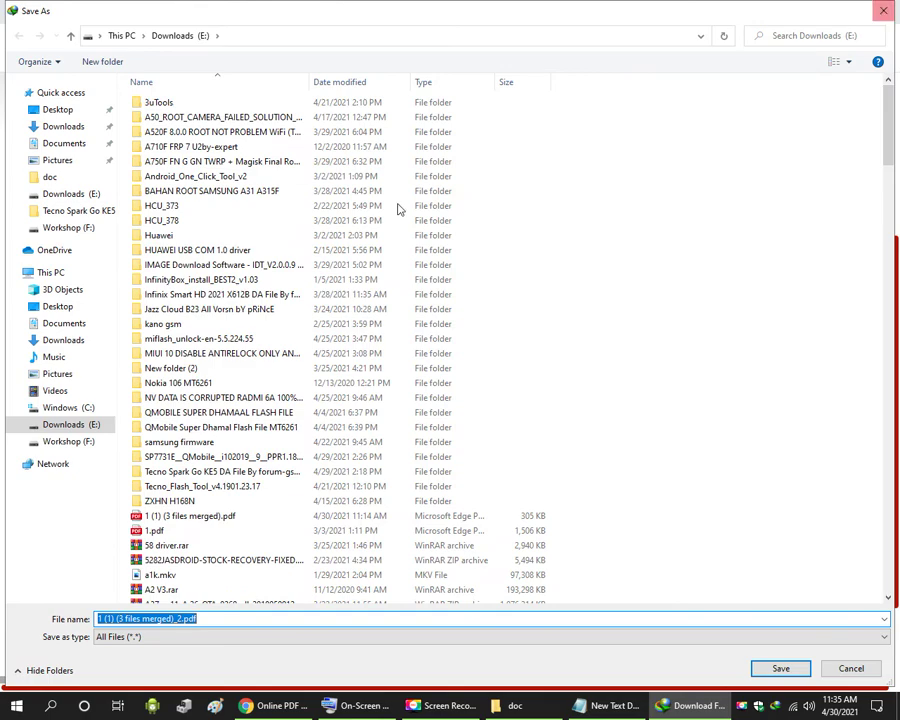
left_click(58, 109)
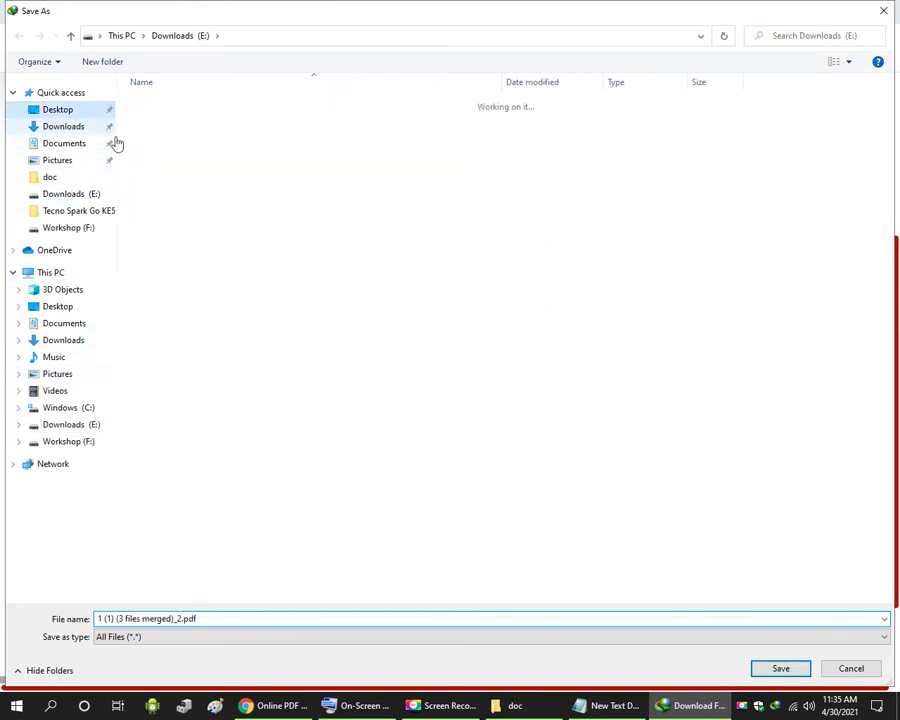
left_click(153, 132)
double_click(153, 132)
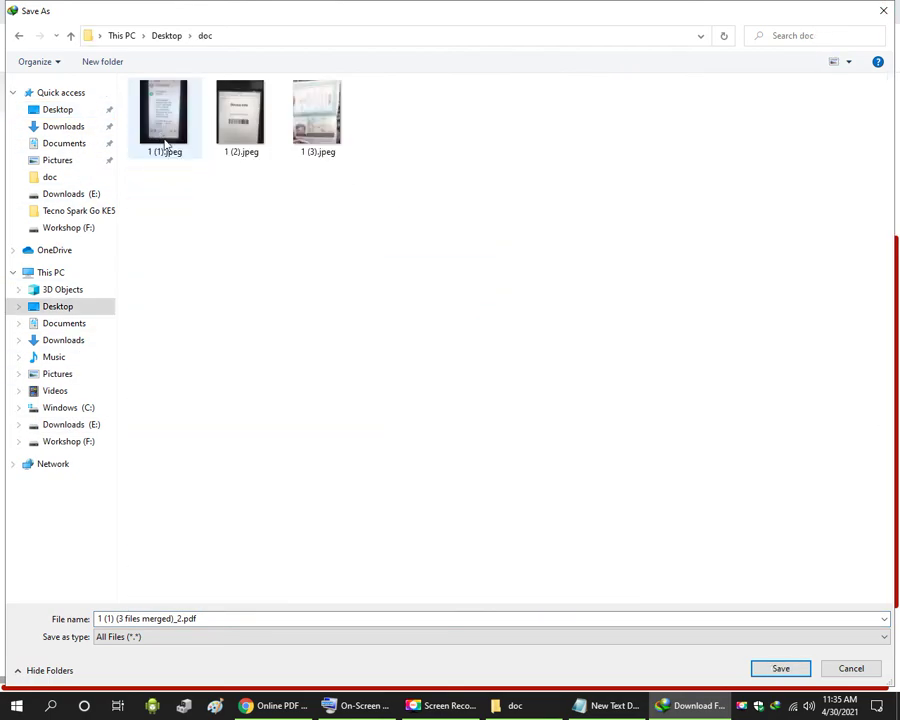
double_click(547, 13)
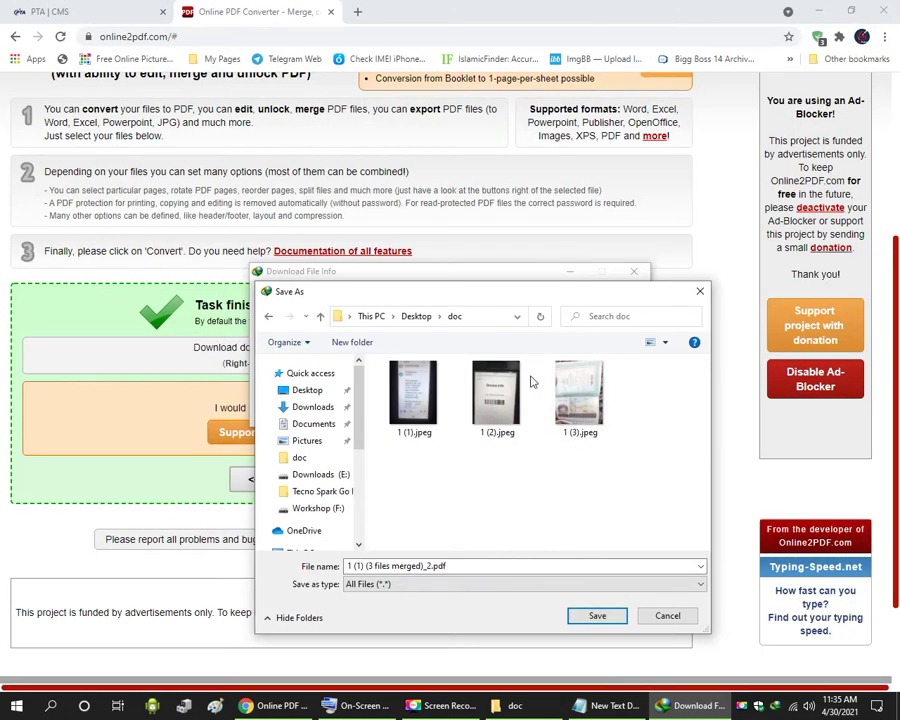
left_click_drag(510, 295, 506, 207)
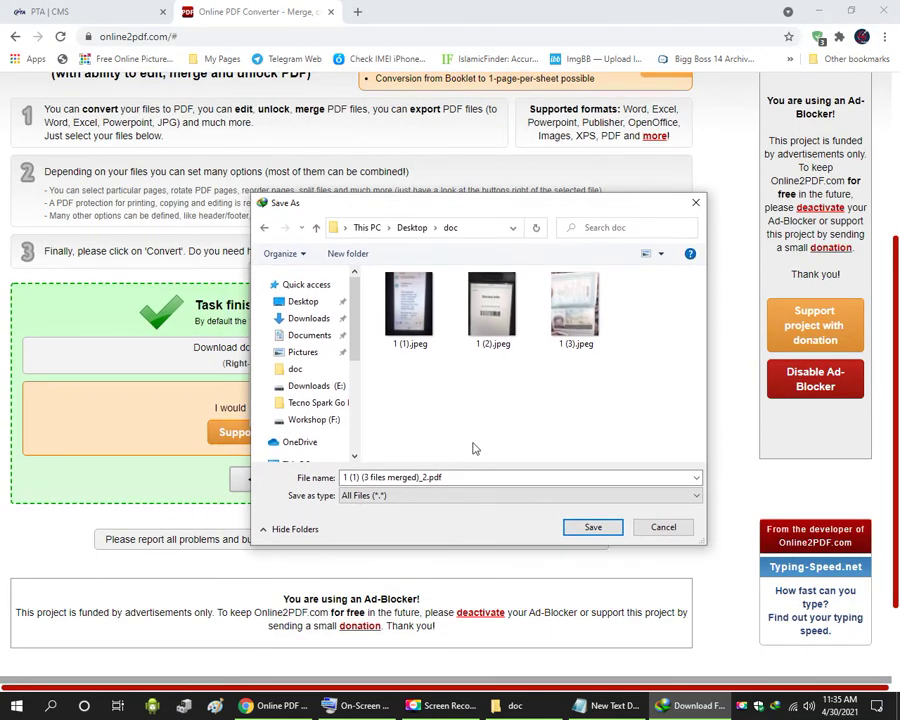
left_click(586, 527)
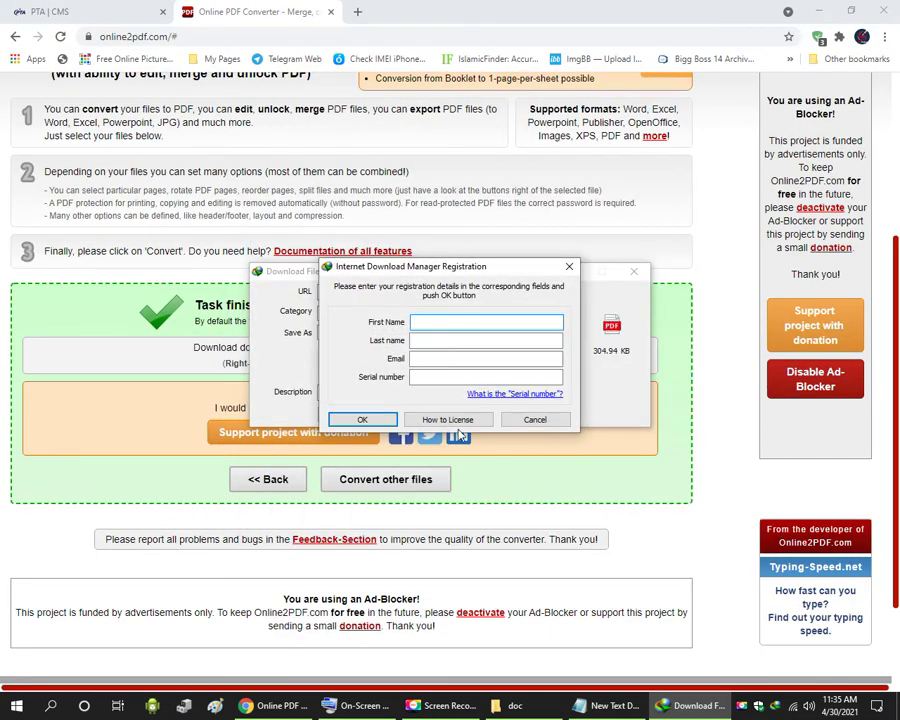
left_click(536, 418)
left_click(425, 418)
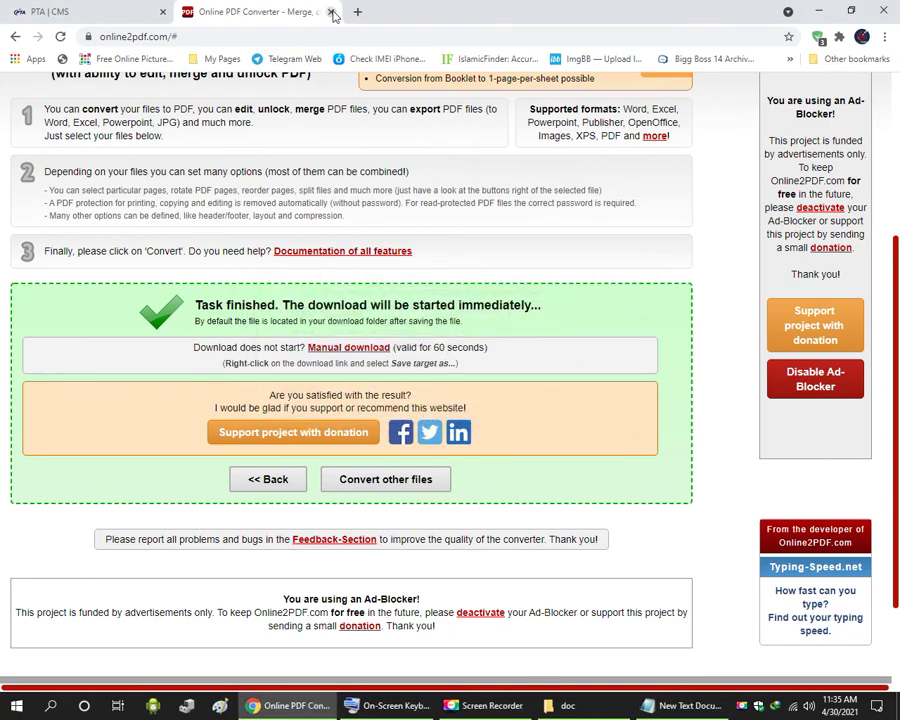
Close the Online2PDF page and check the merged PDF alongside the three source images in the doc folder.
left_click(332, 12)
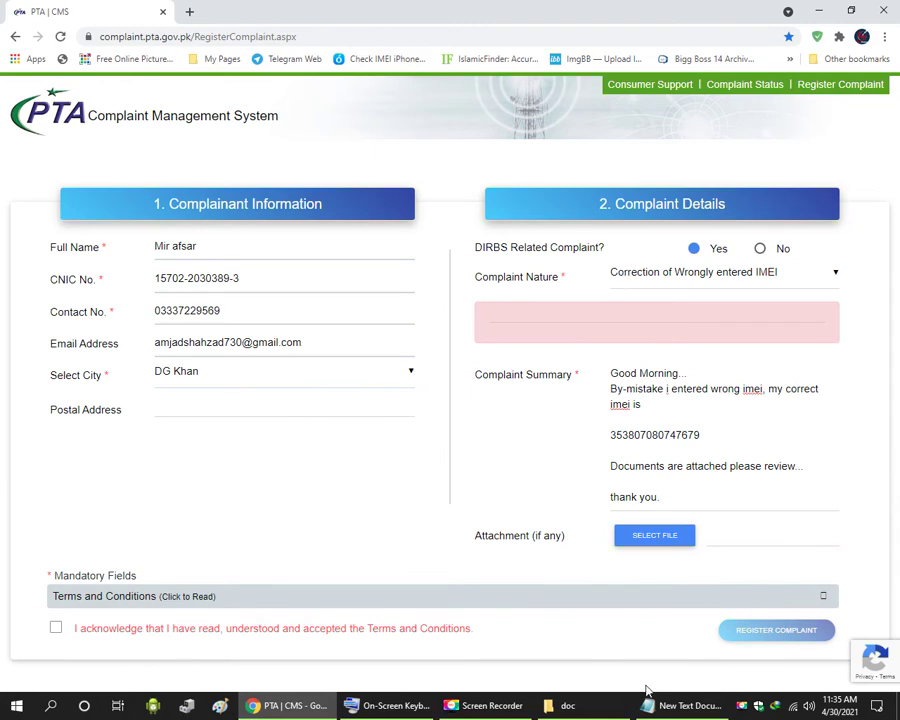
left_click(562, 705)
left_click(580, 330)
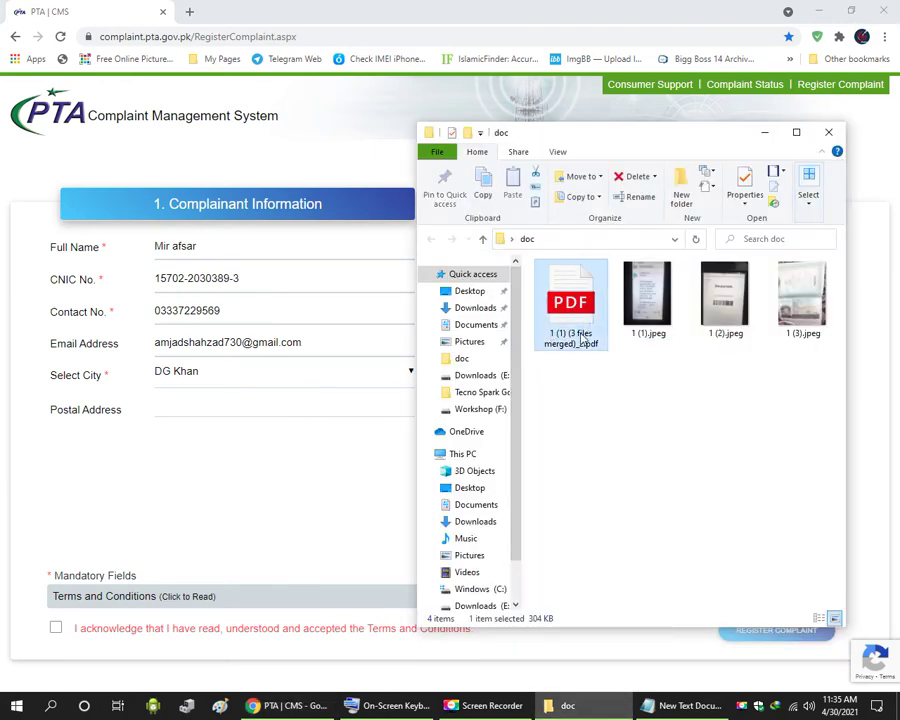
left_click(780, 330)
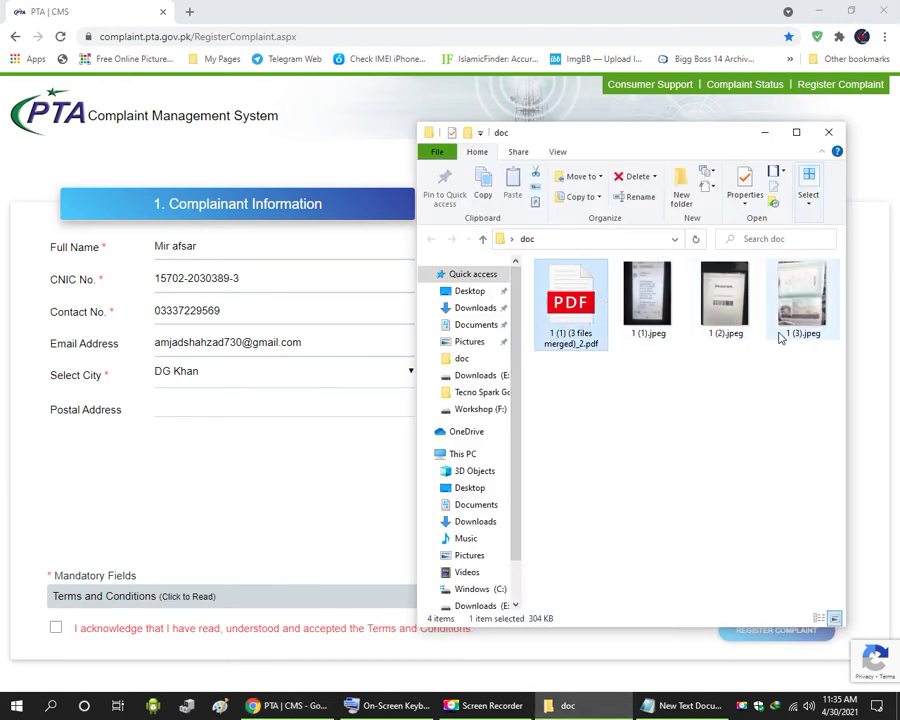
left_click(739, 327)
left_click(648, 305)
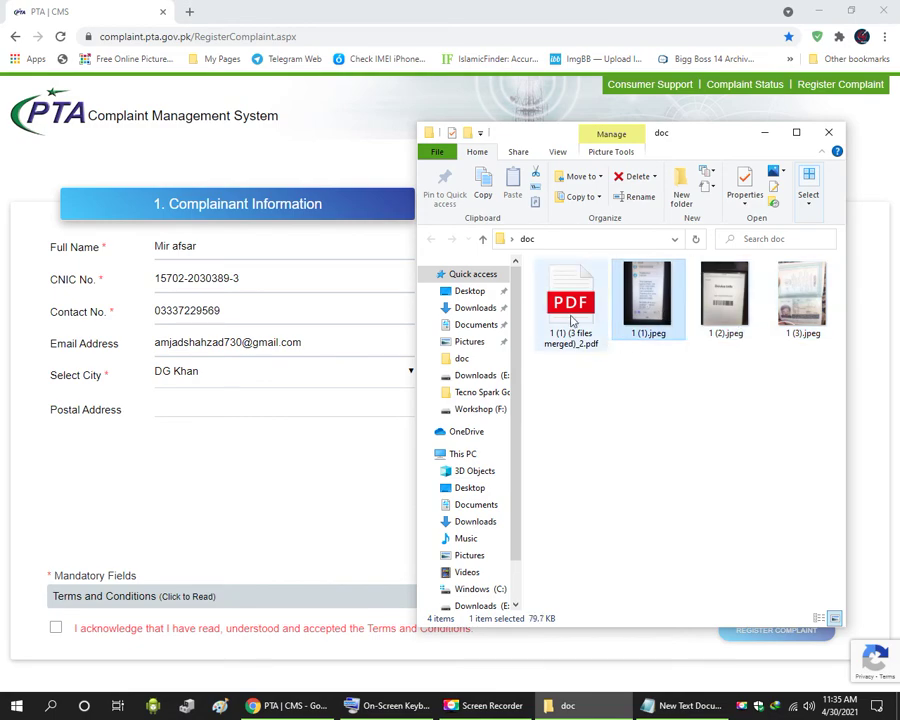
left_click(572, 305)
left_click(764, 132)
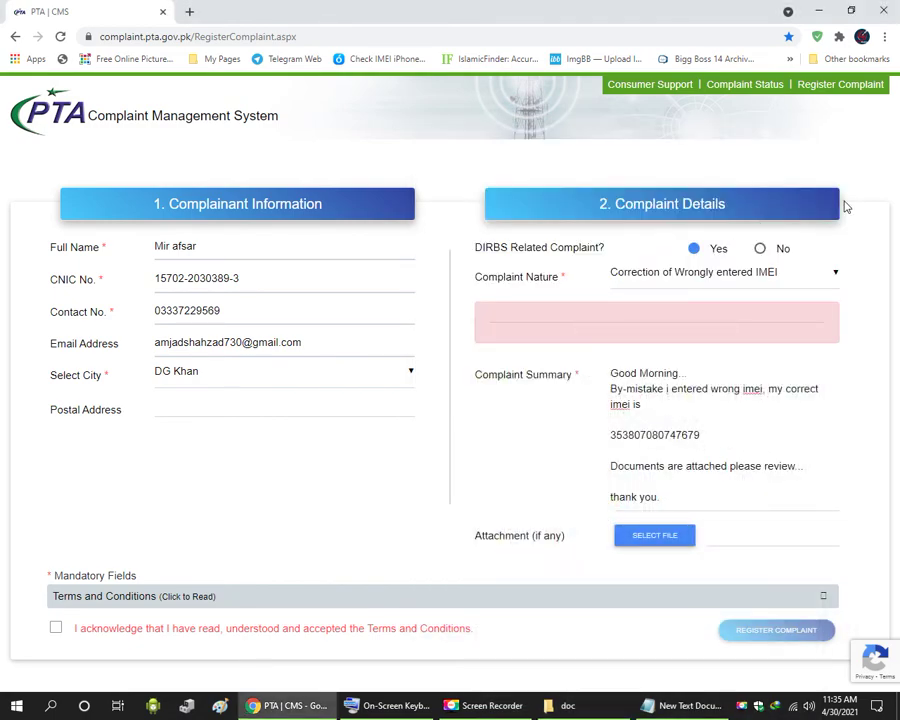
Attach 1 (1) (3 files merged)_2.pdf from the doc folder on the Desktop to the complaint.
left_click(690, 532)
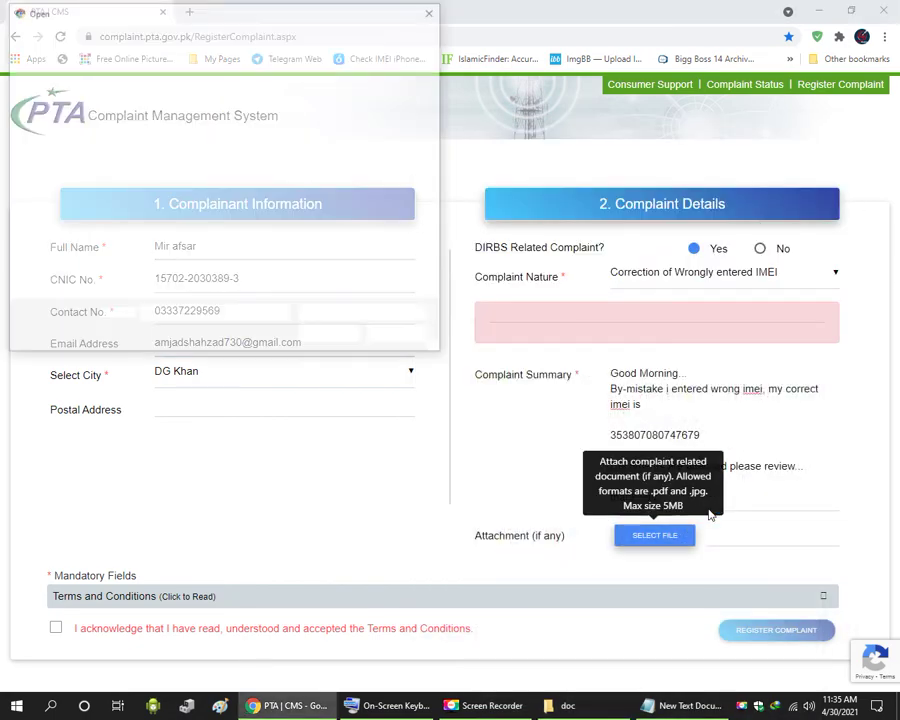
left_click(181, 124)
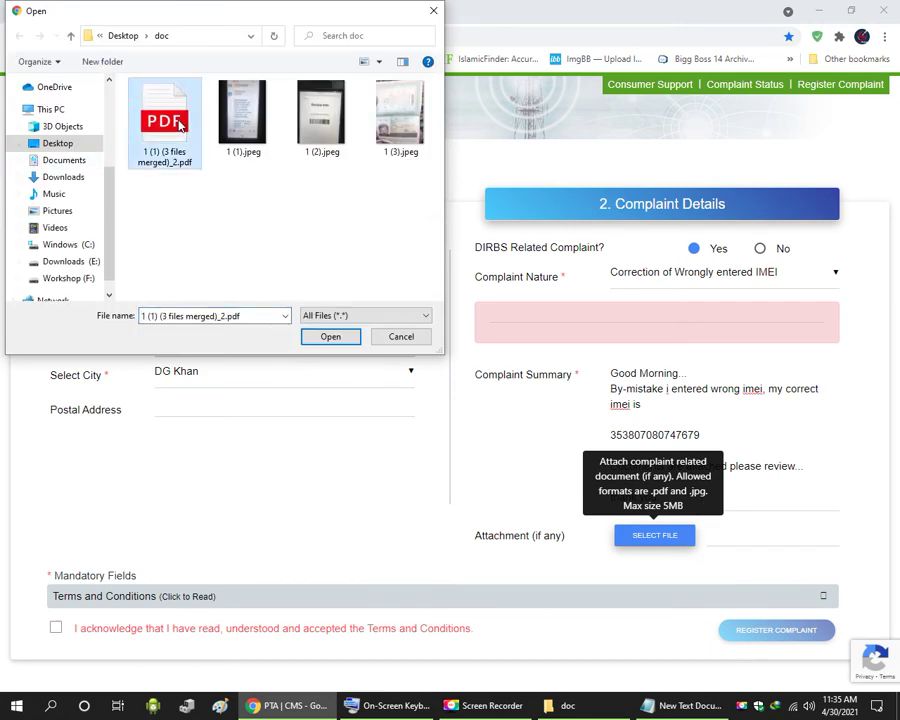
left_click(333, 337)
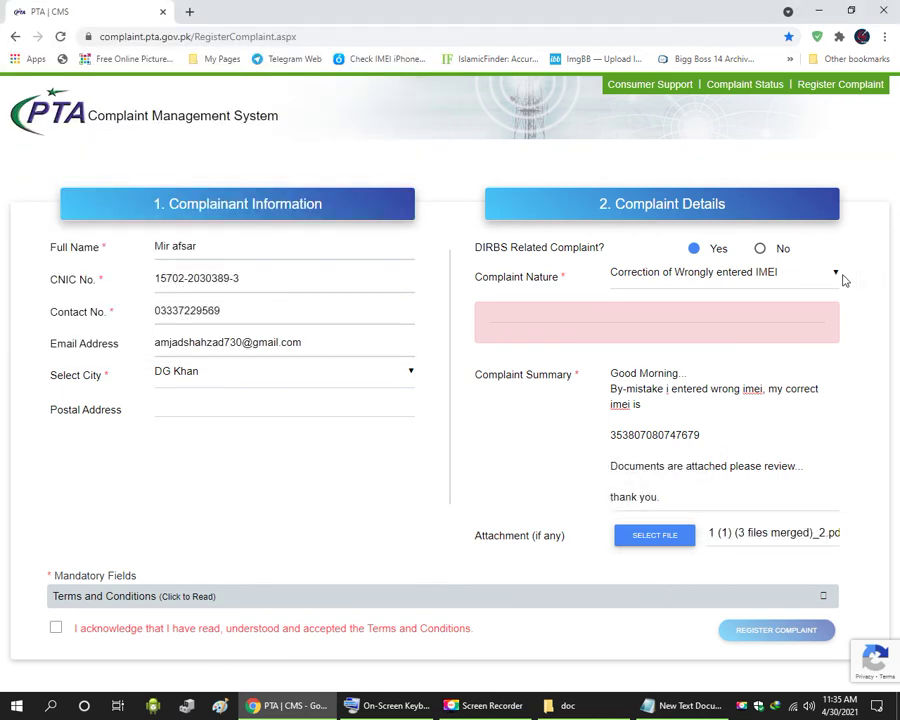
Accept the Terms and Conditions and register the complaint, repeating both for a second submission attempt.
left_click(56, 630)
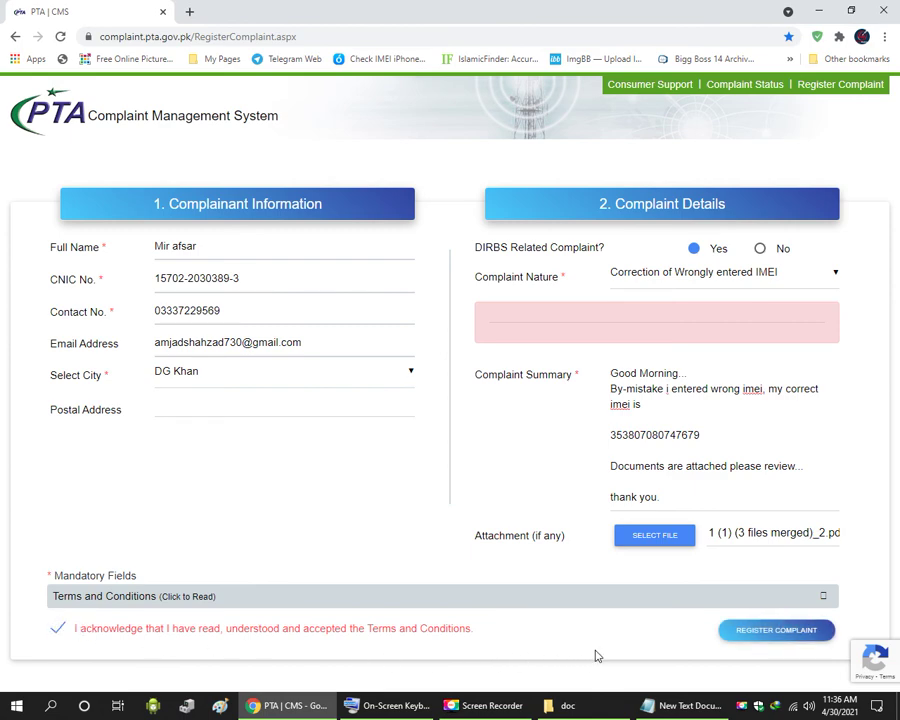
left_click(756, 638)
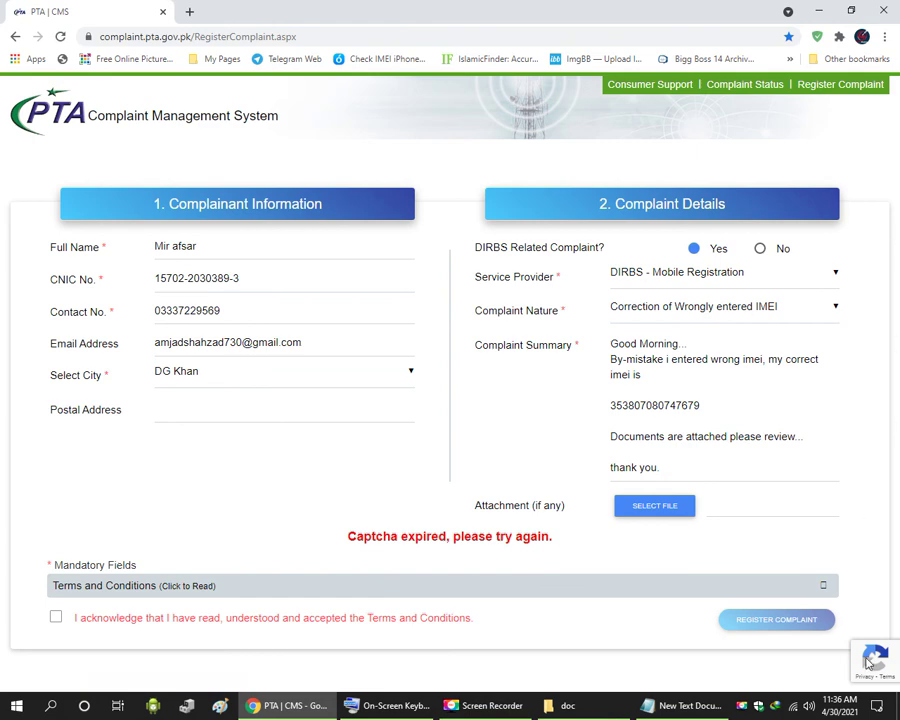
left_click(56, 619)
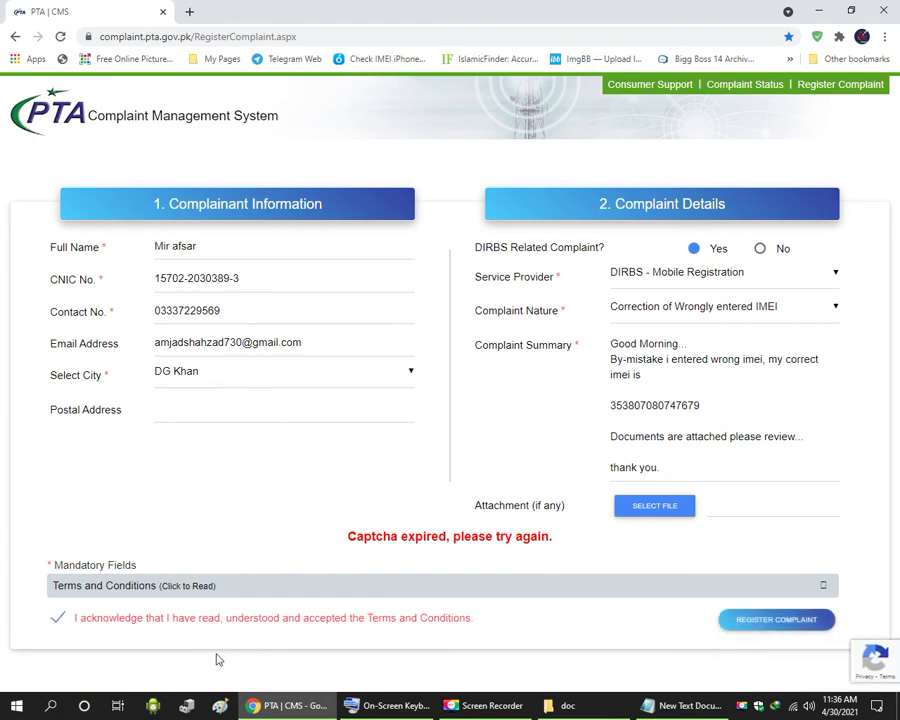
left_click(727, 627)
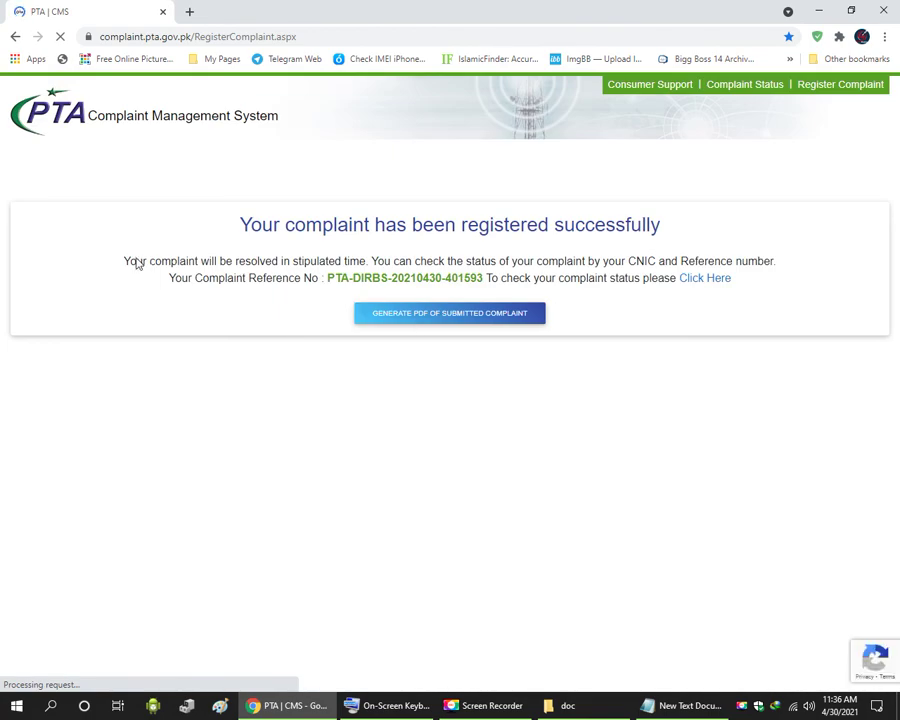
Review the registration confirmation with its complaint reference number and open the complaint status page.
left_click_drag(223, 227, 755, 297)
left_click(428, 292)
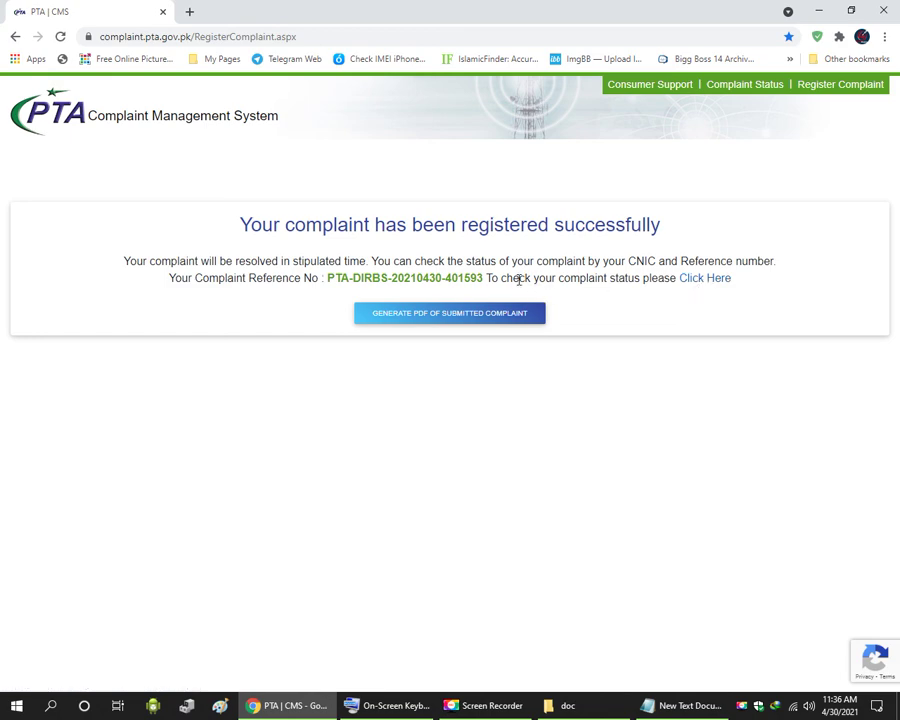
left_click_drag(487, 278, 741, 295)
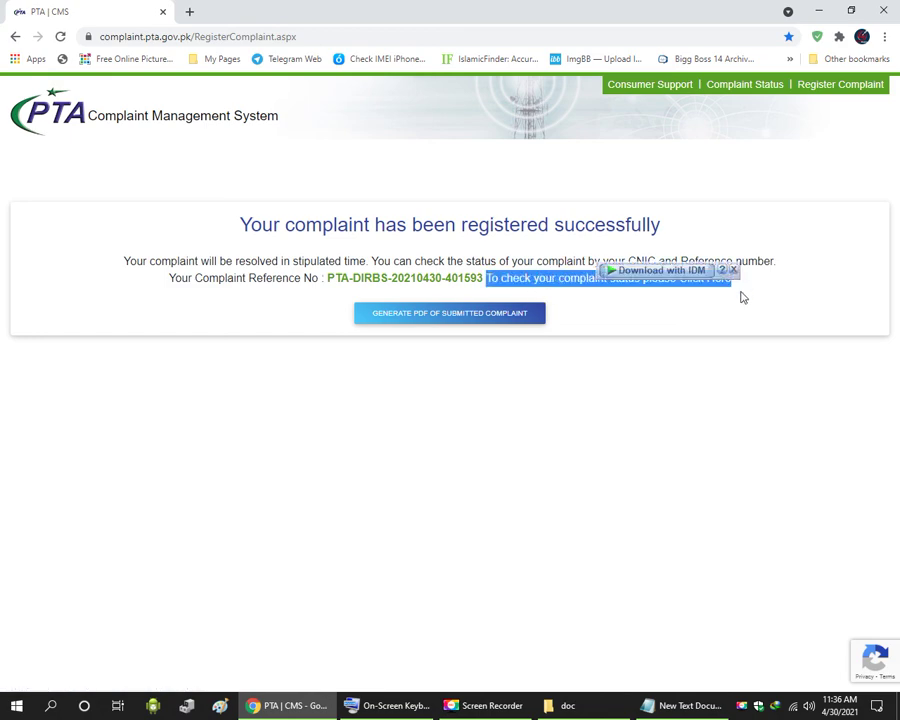
left_click(741, 295)
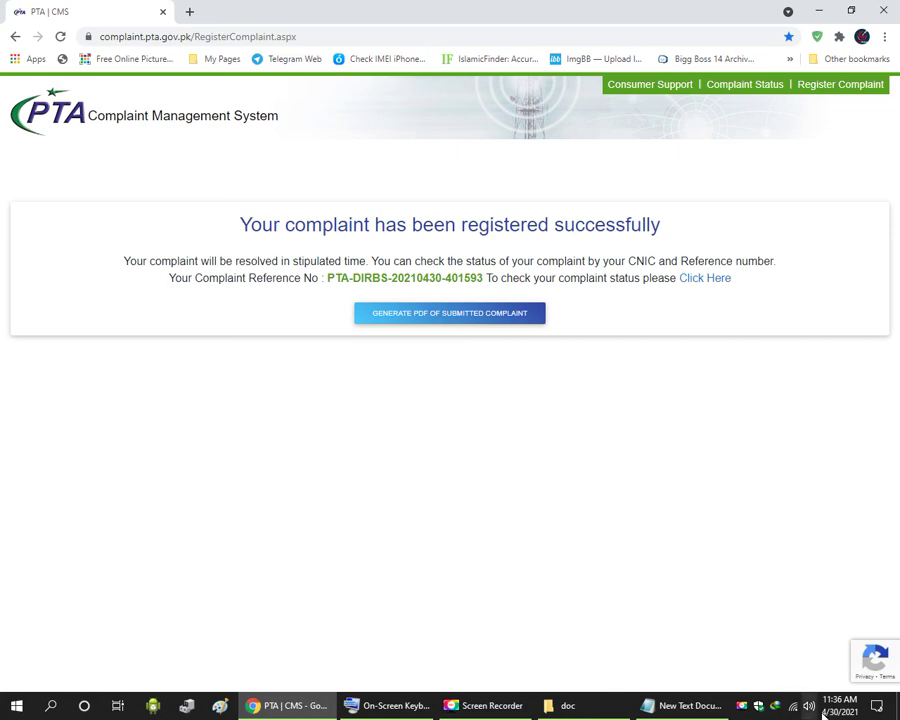
left_click(710, 279)
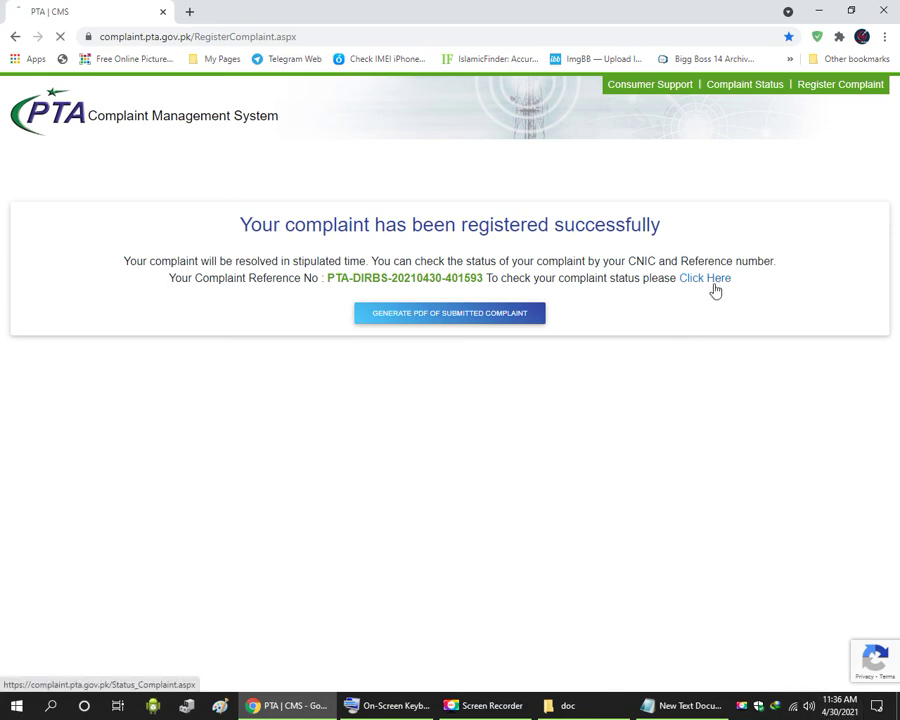